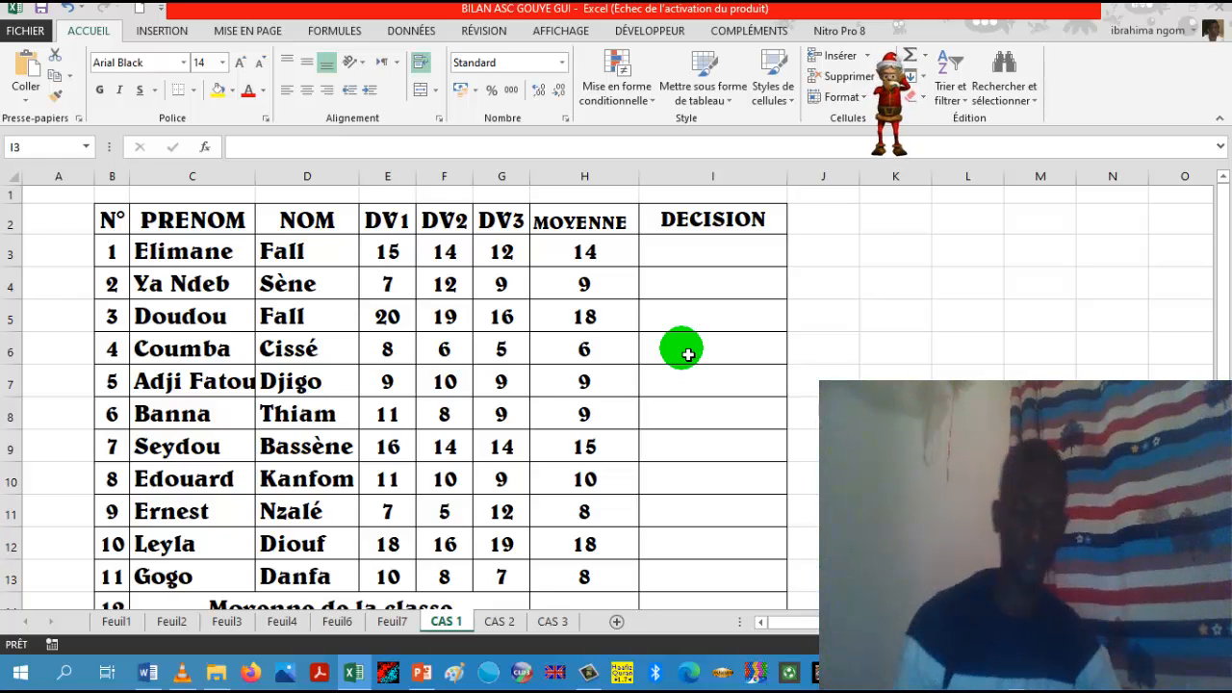
# Step: Begin a SI formula in cell I3 of the DECISION column with the logical test H3<9
pyautogui.click(716, 261)
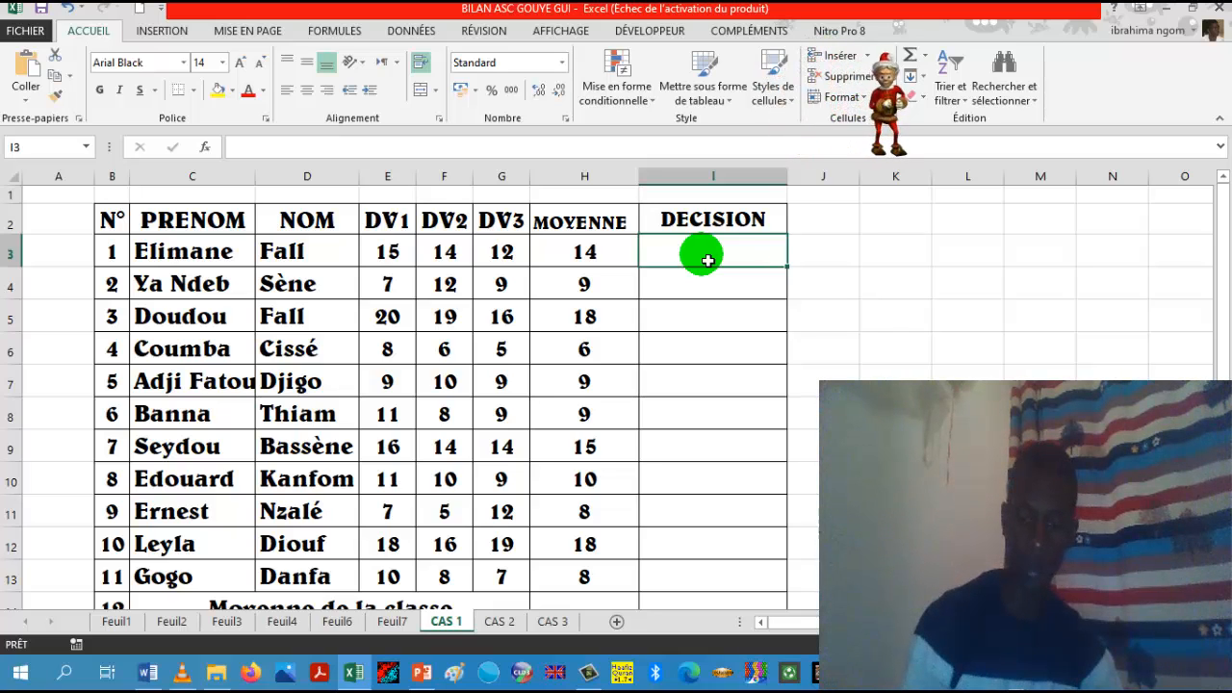
pyautogui.write('=')
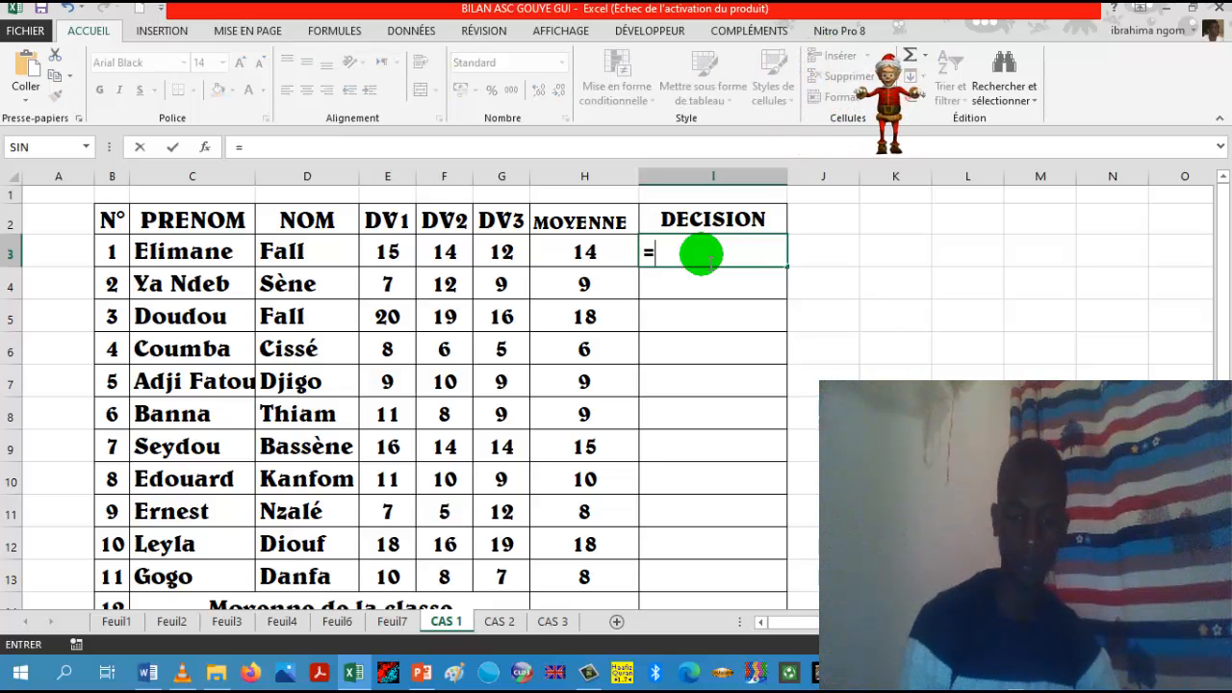
pyautogui.write('s')
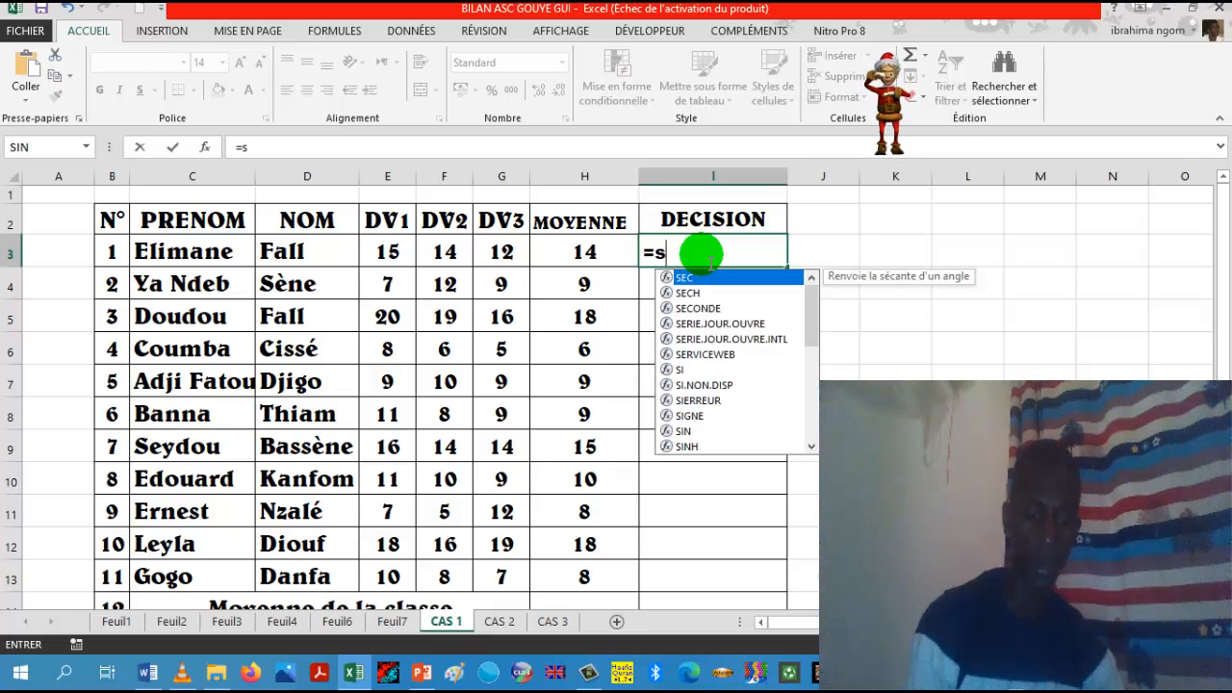
pyautogui.write('i')
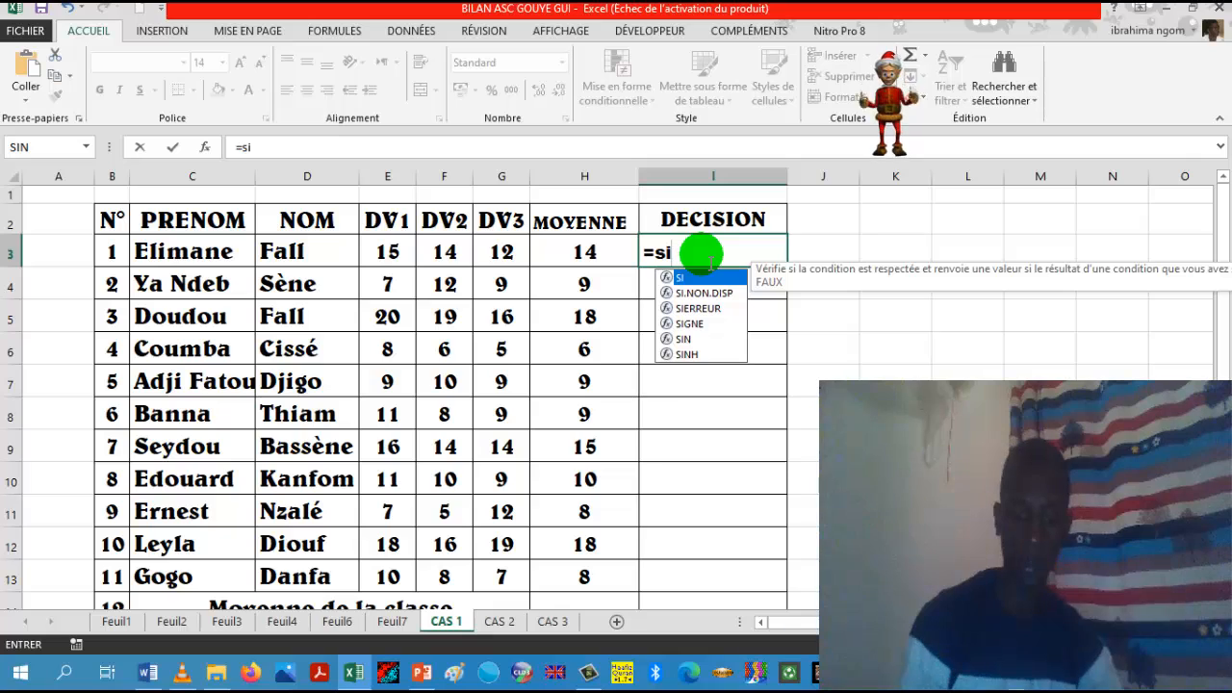
pyautogui.write('(')
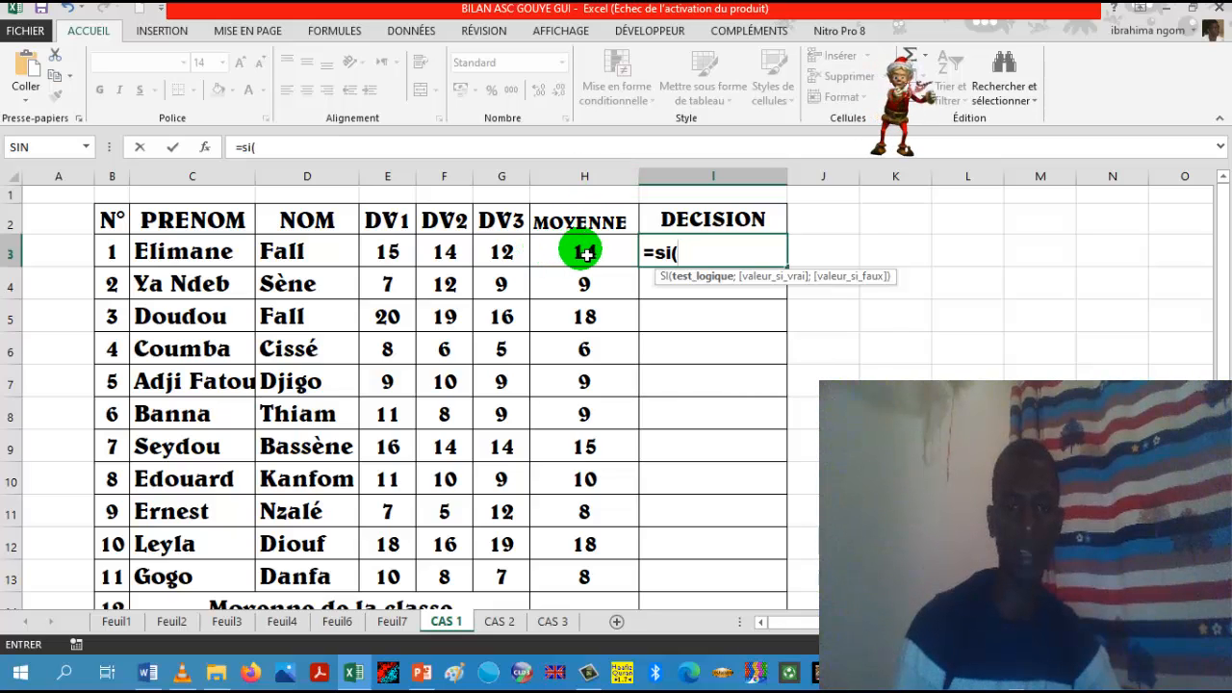
pyautogui.click(585, 253)
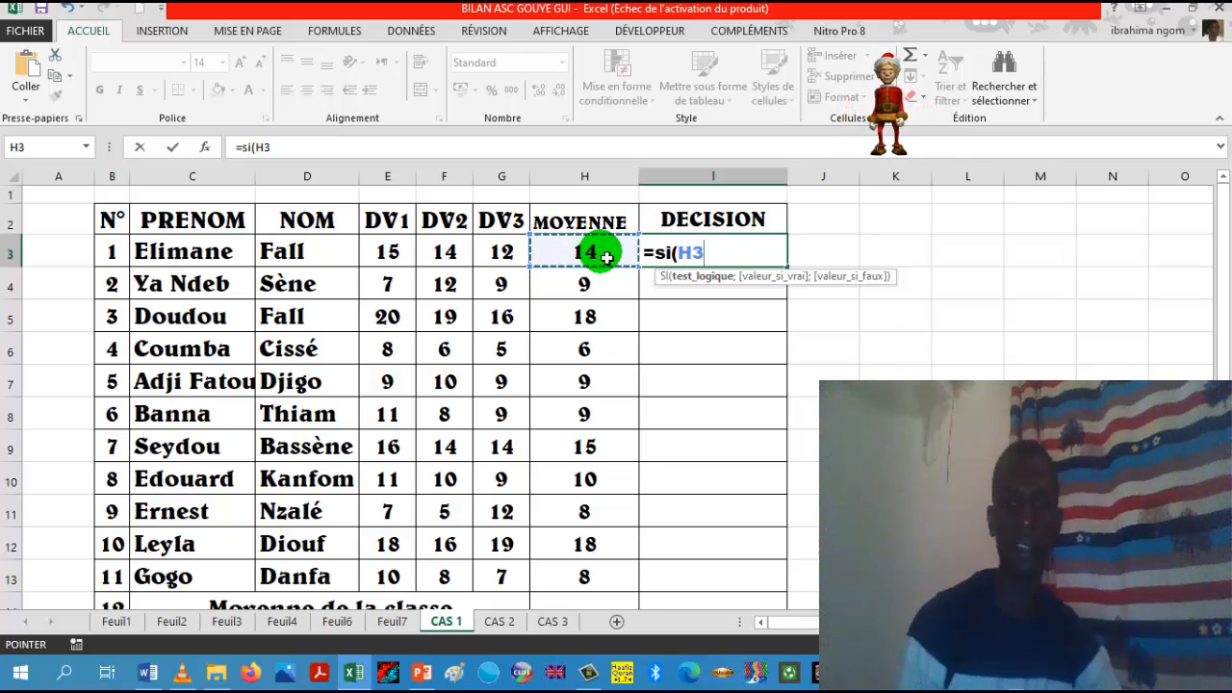
pyautogui.write('<')
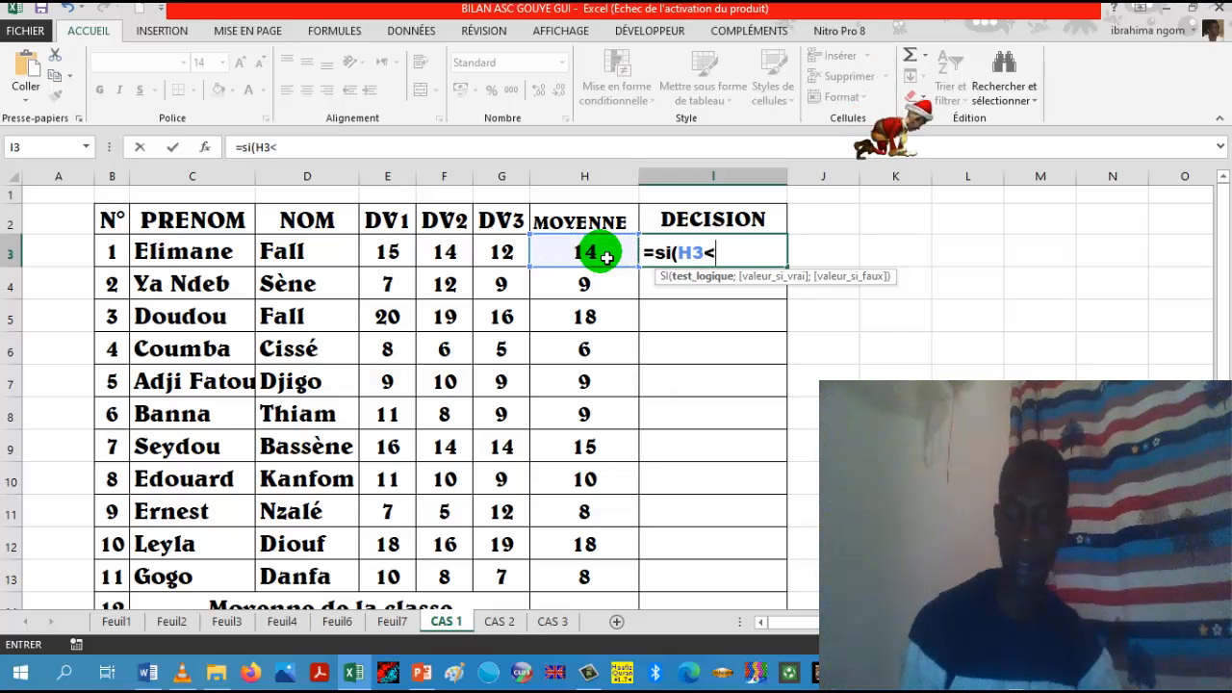
pyautogui.write('9')
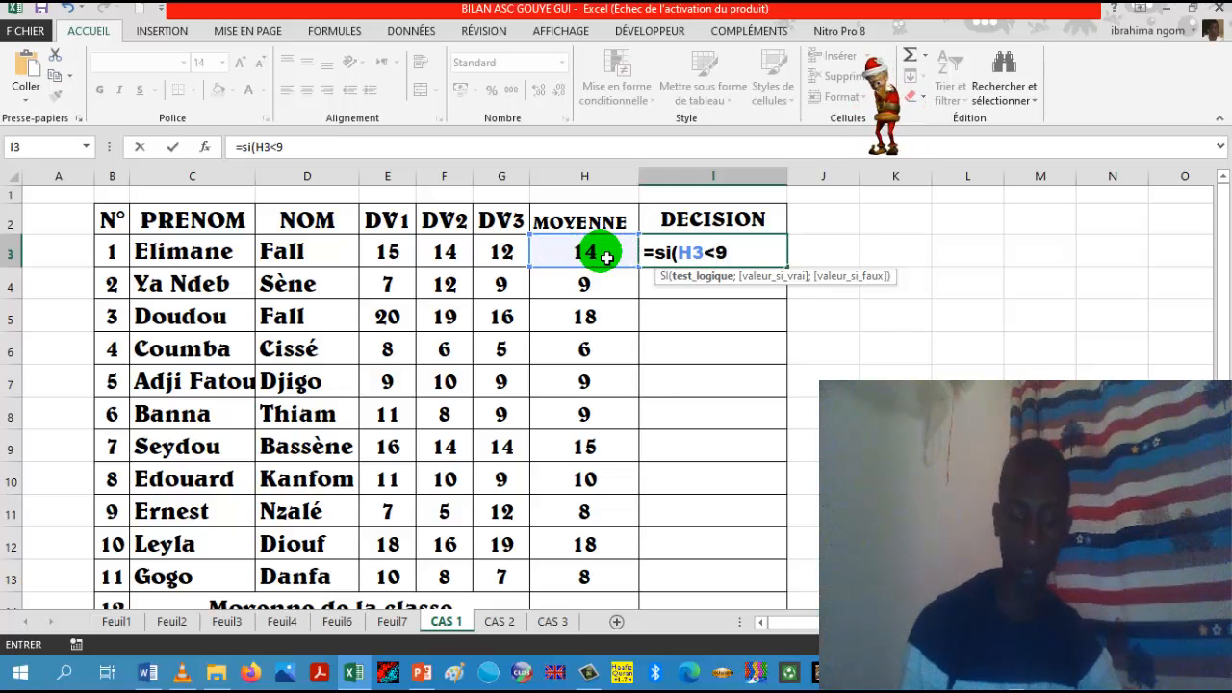
pyautogui.write(';')
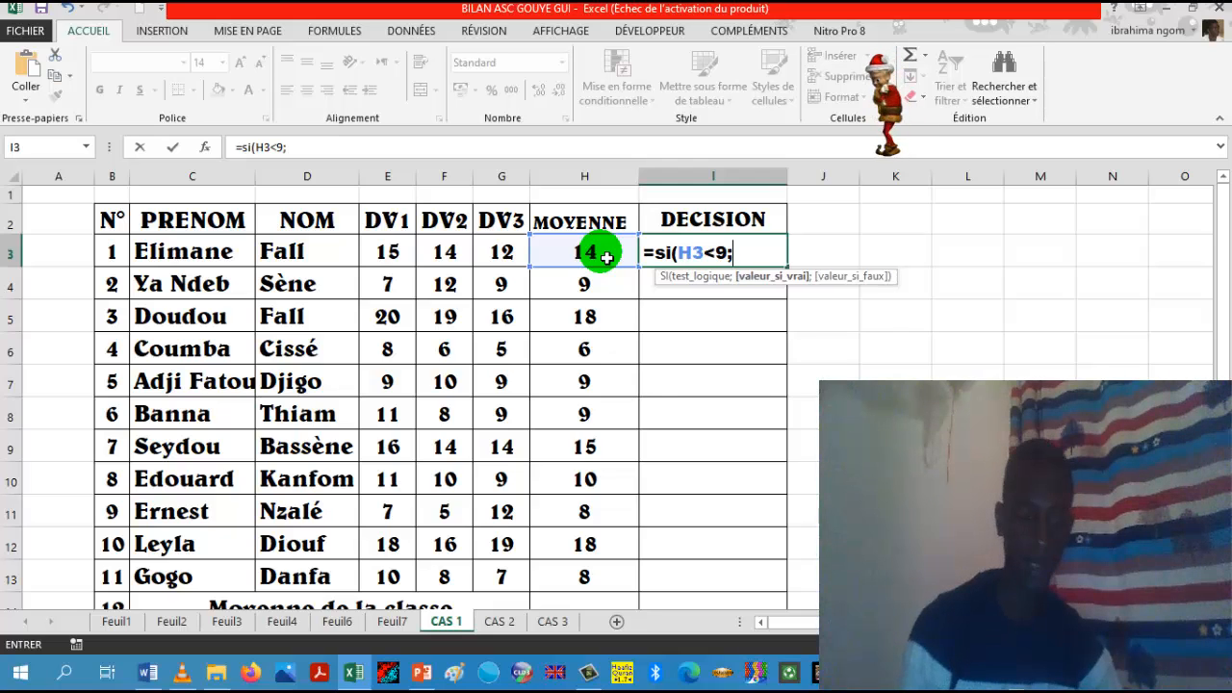
pyautogui.write('"')
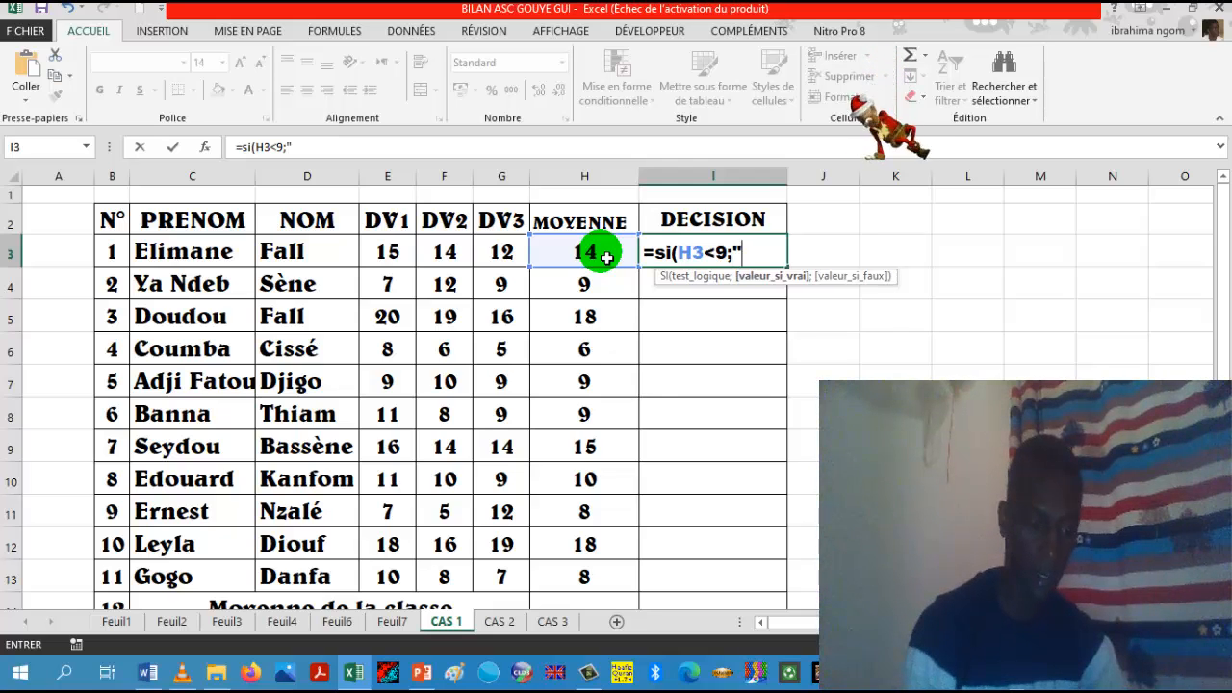
pyautogui.write('Ajo')
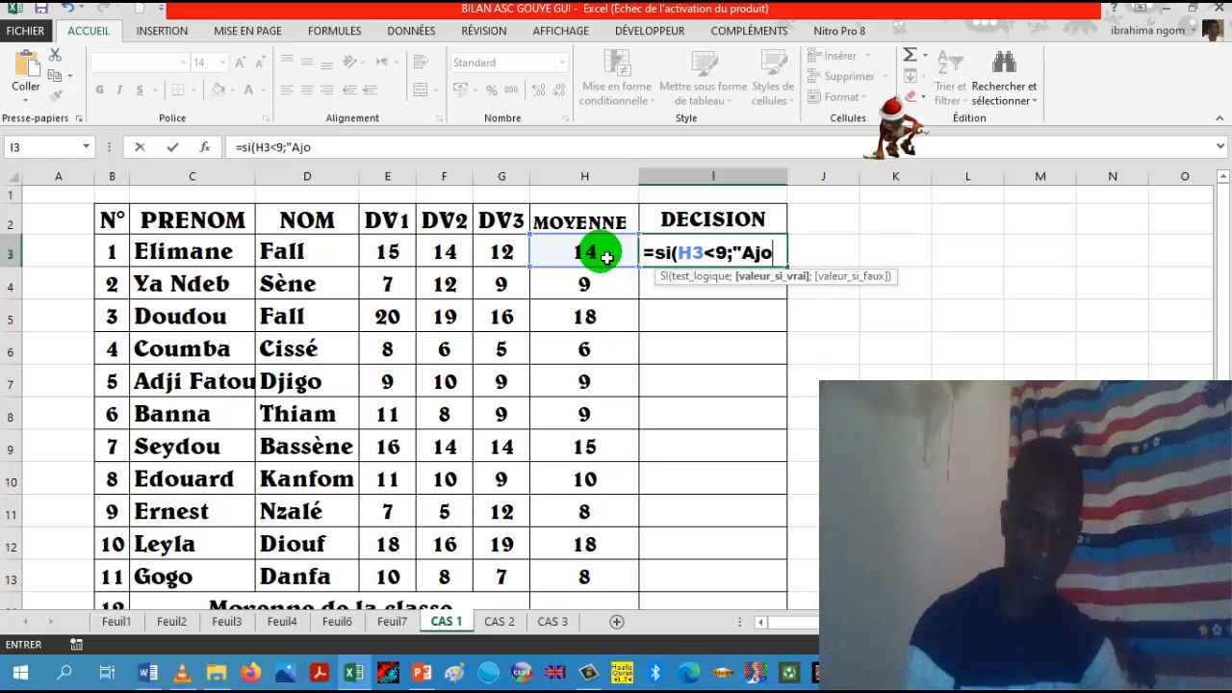
pyautogui.write('urné')
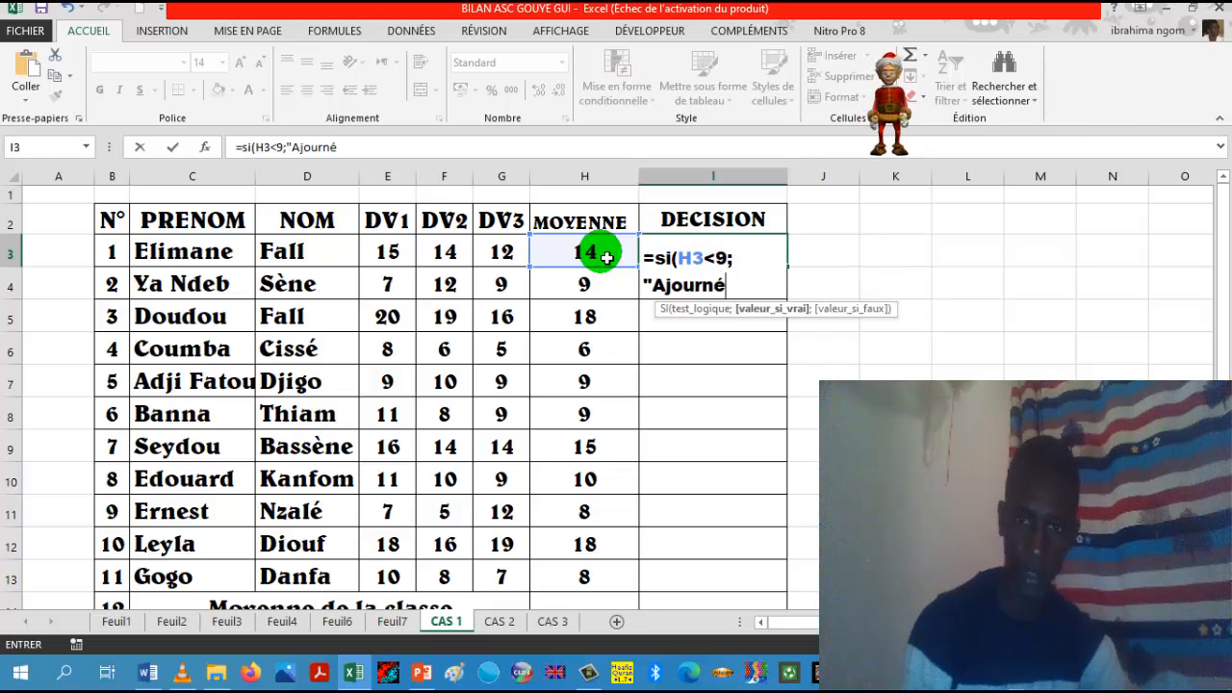
pyautogui.write('"')
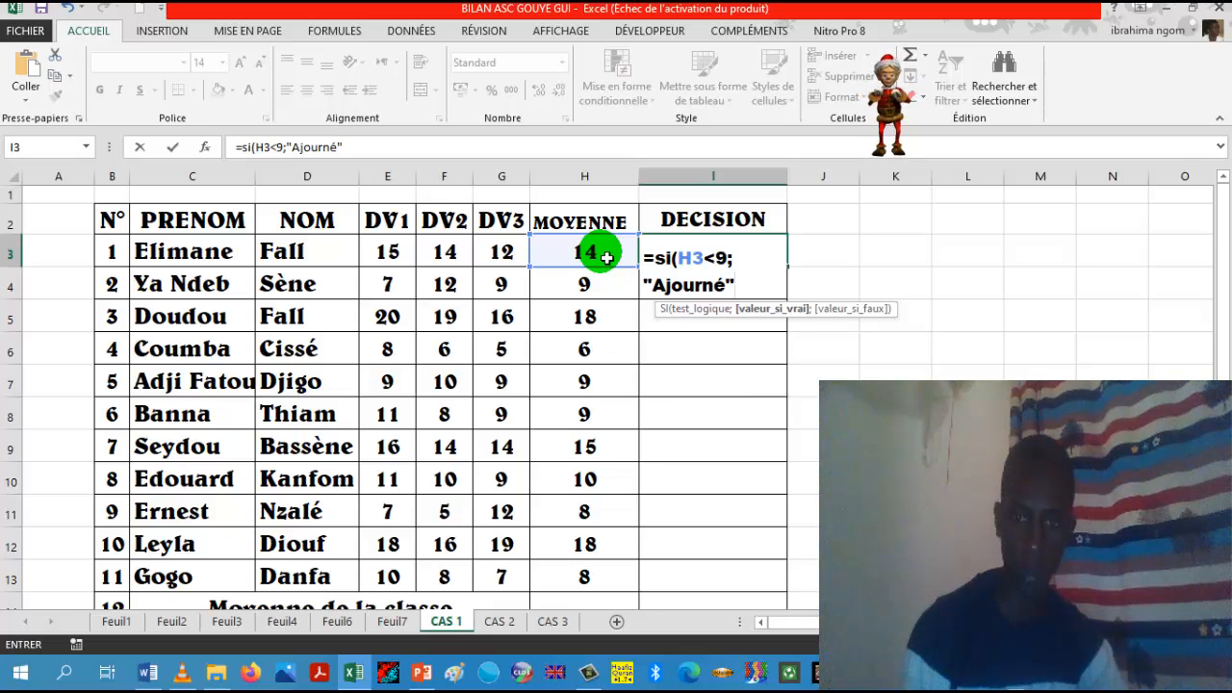
pyautogui.write(';')
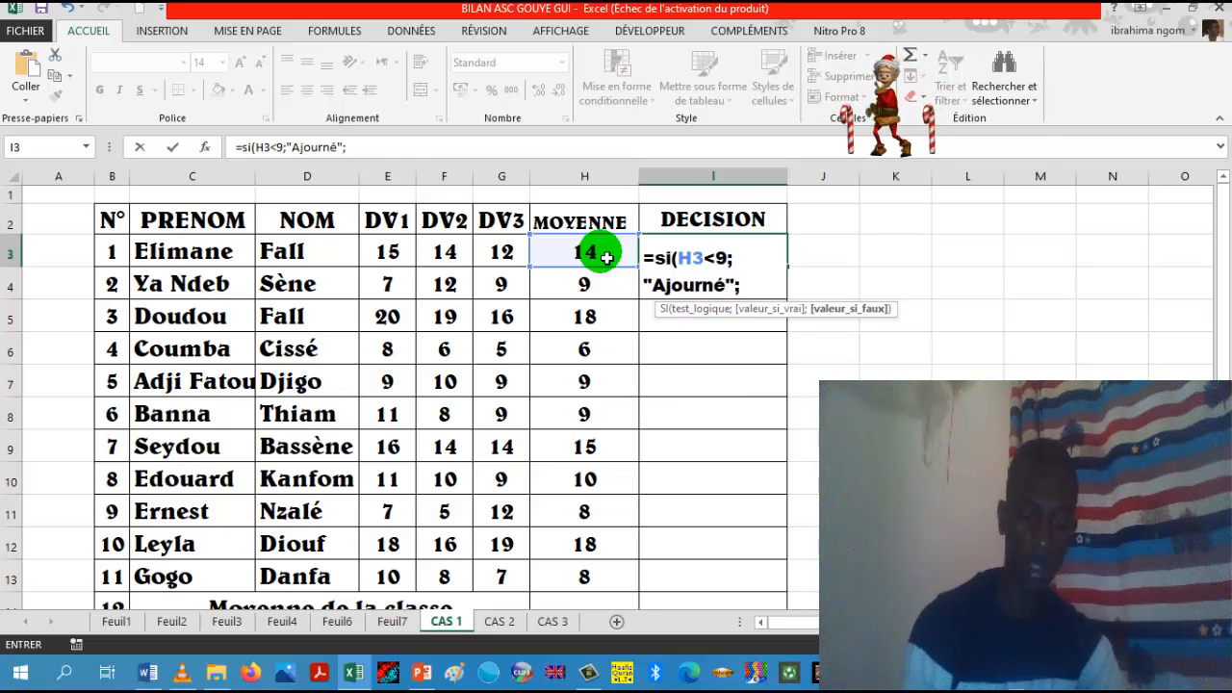
# Step: Nest a second SI function as the value-if-false argument, with the logical test H3<10
pyautogui.write('si')
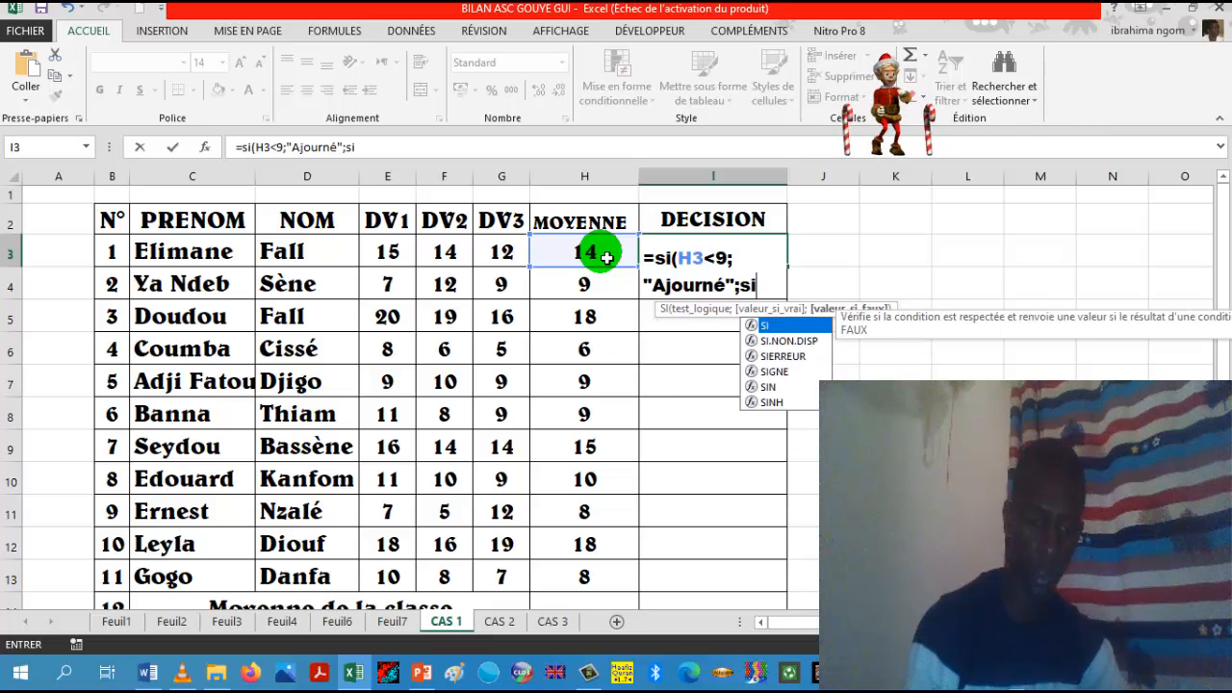
pyautogui.write('(')
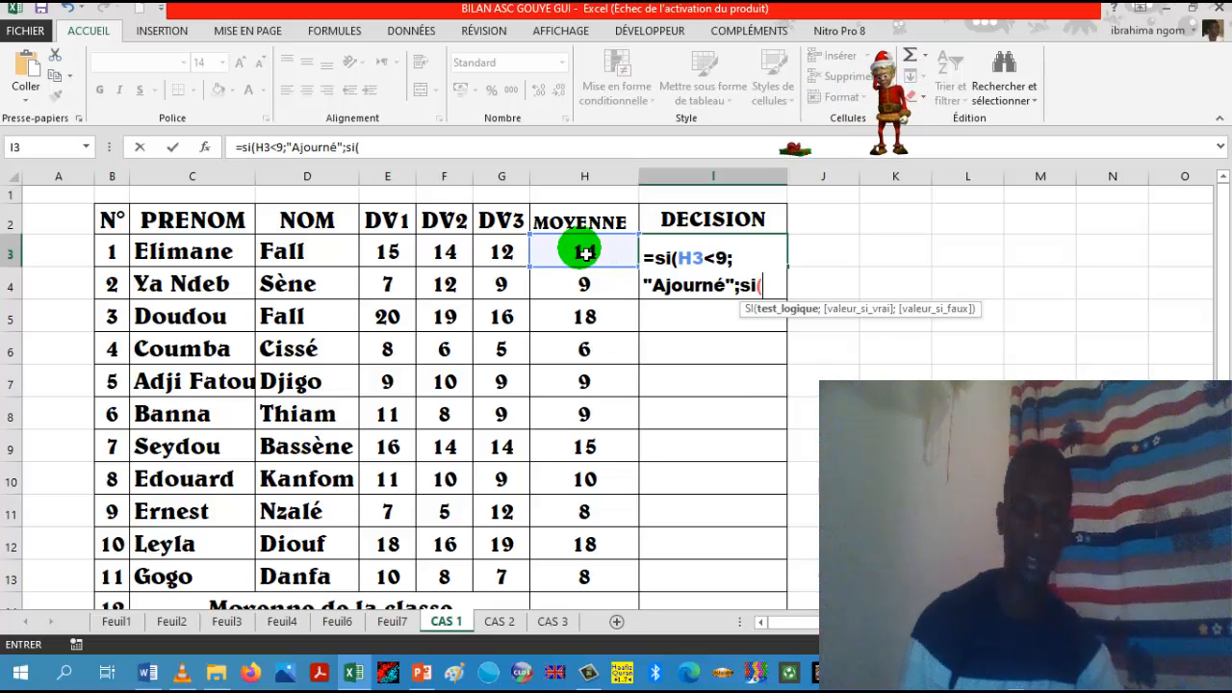
pyautogui.click(585, 252)
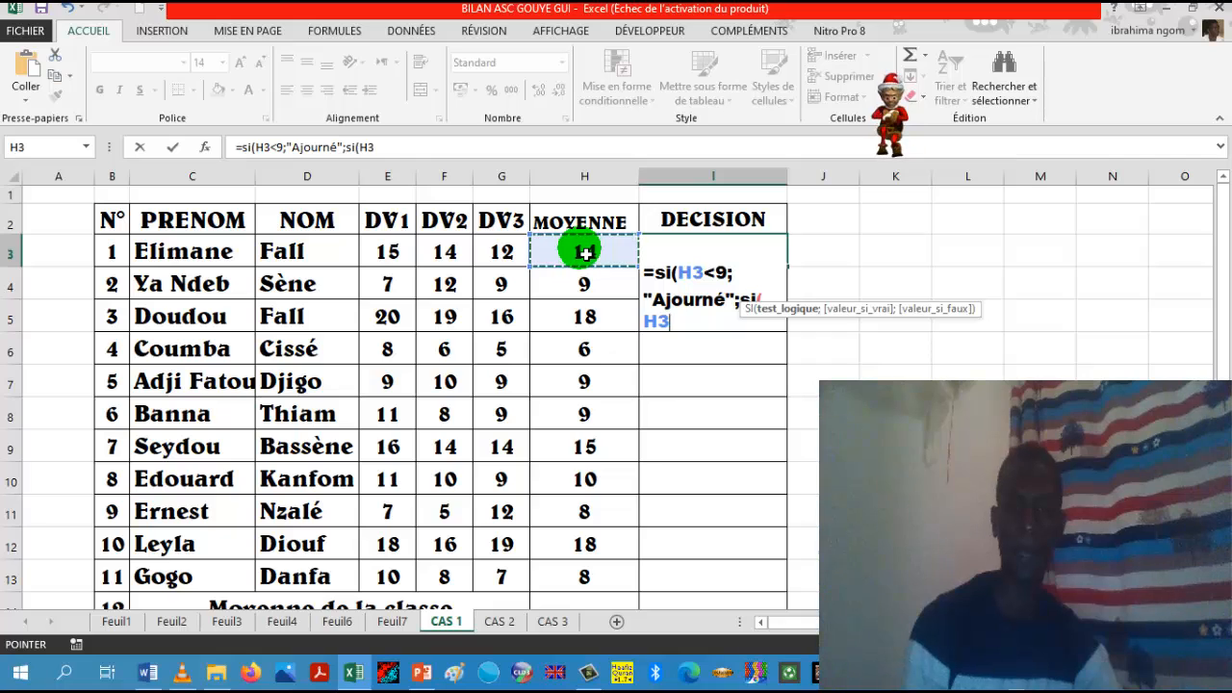
pyautogui.write('<10')
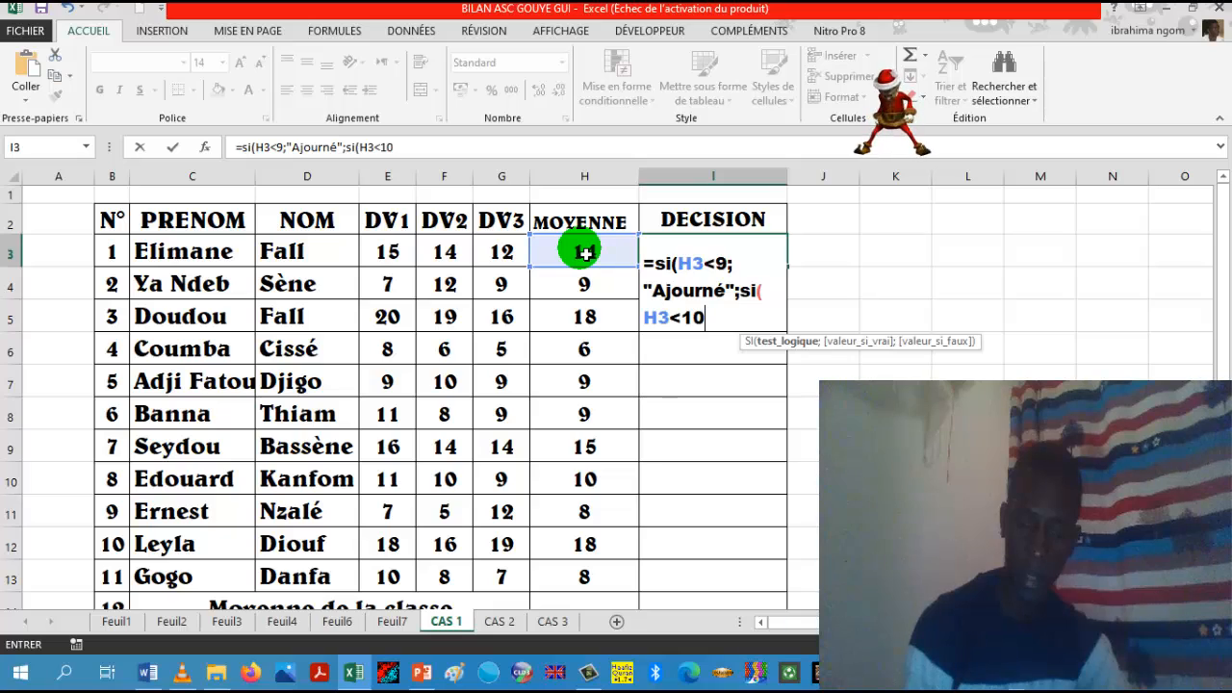
pyautogui.write(';')
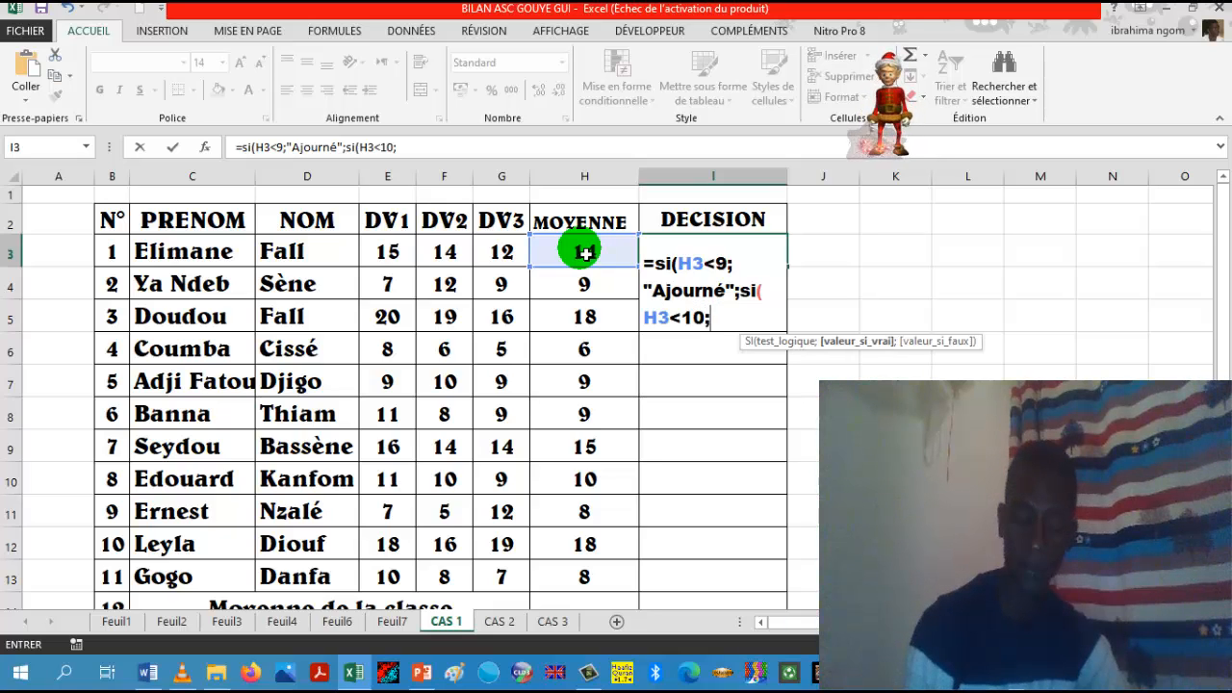
pyautogui.write('"')
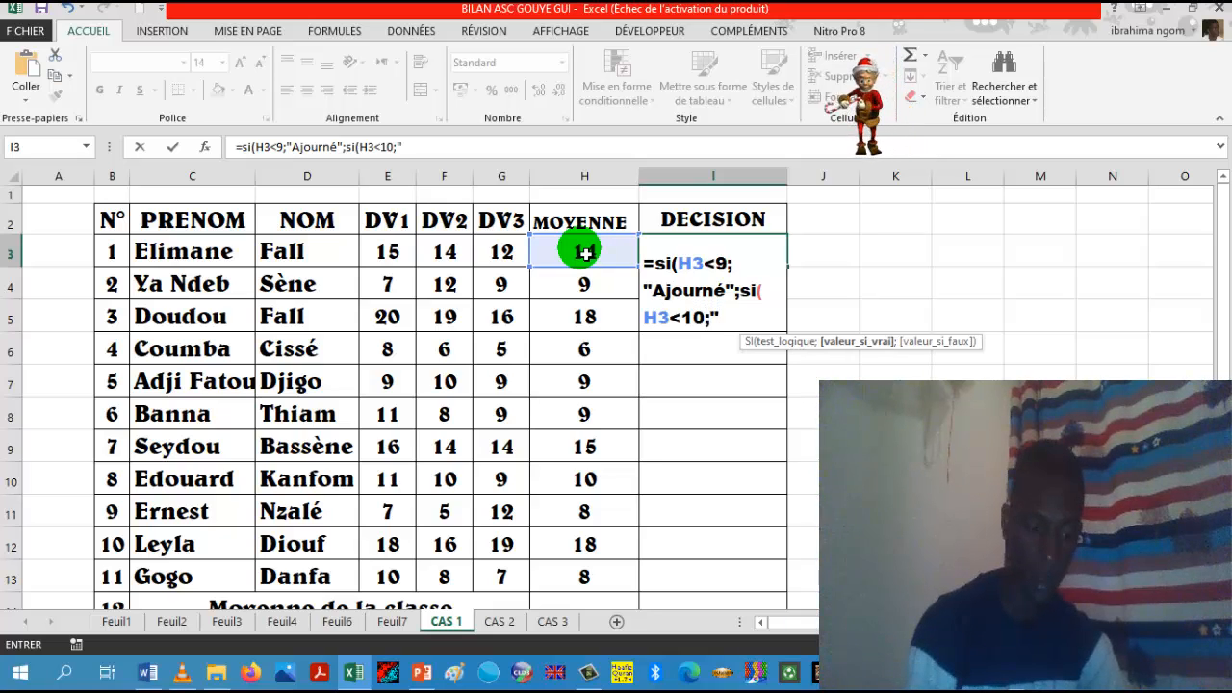
pyautogui.write('Deu')
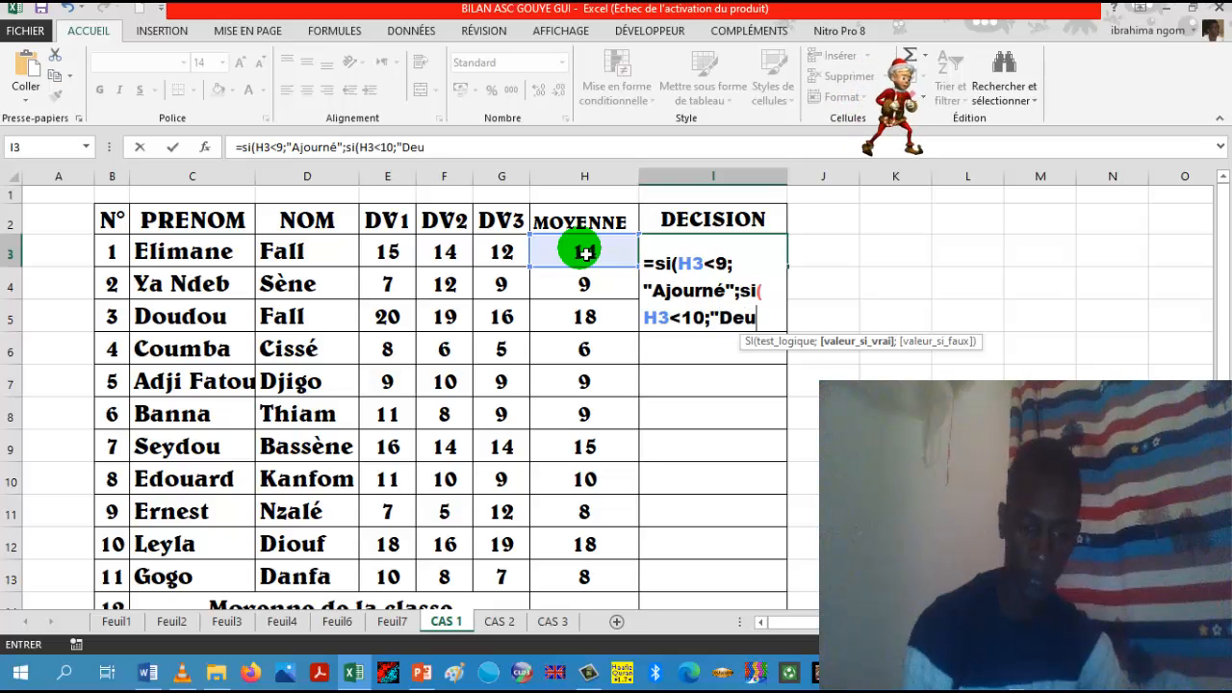
pyautogui.write('xieme ')
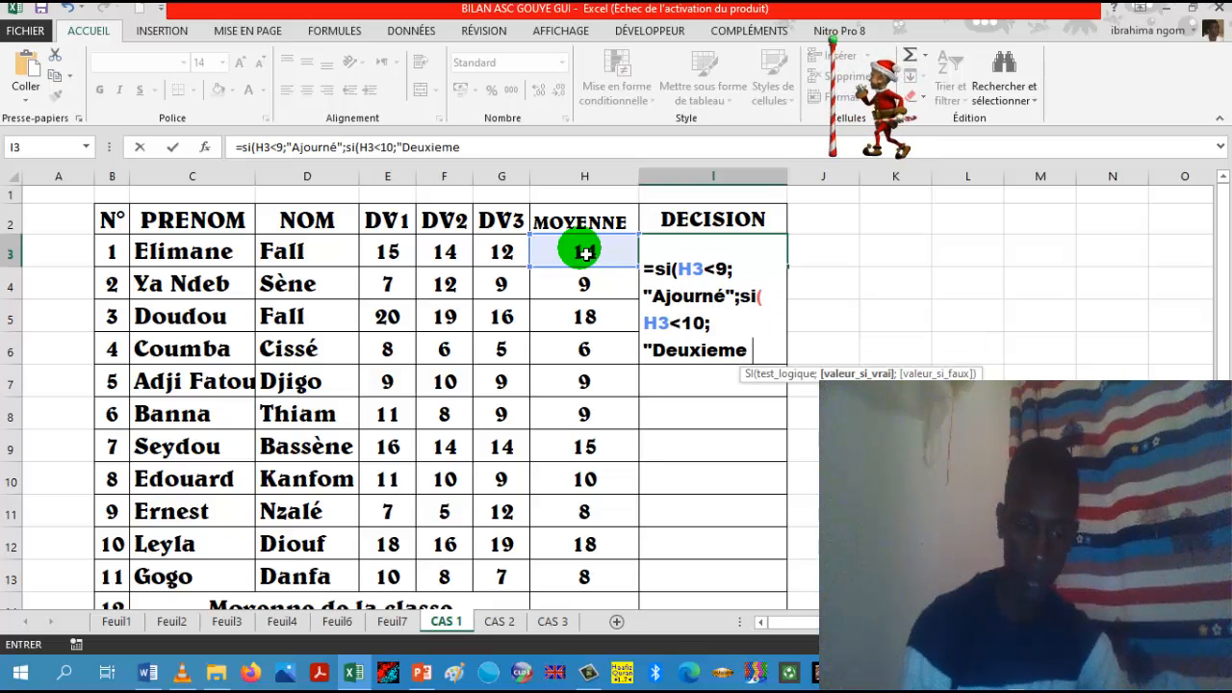
pyautogui.write('to')
# Step: Add "Deuxieme tour" as the value returned when the nested H3<10 test is true
pyautogui.write('ur')
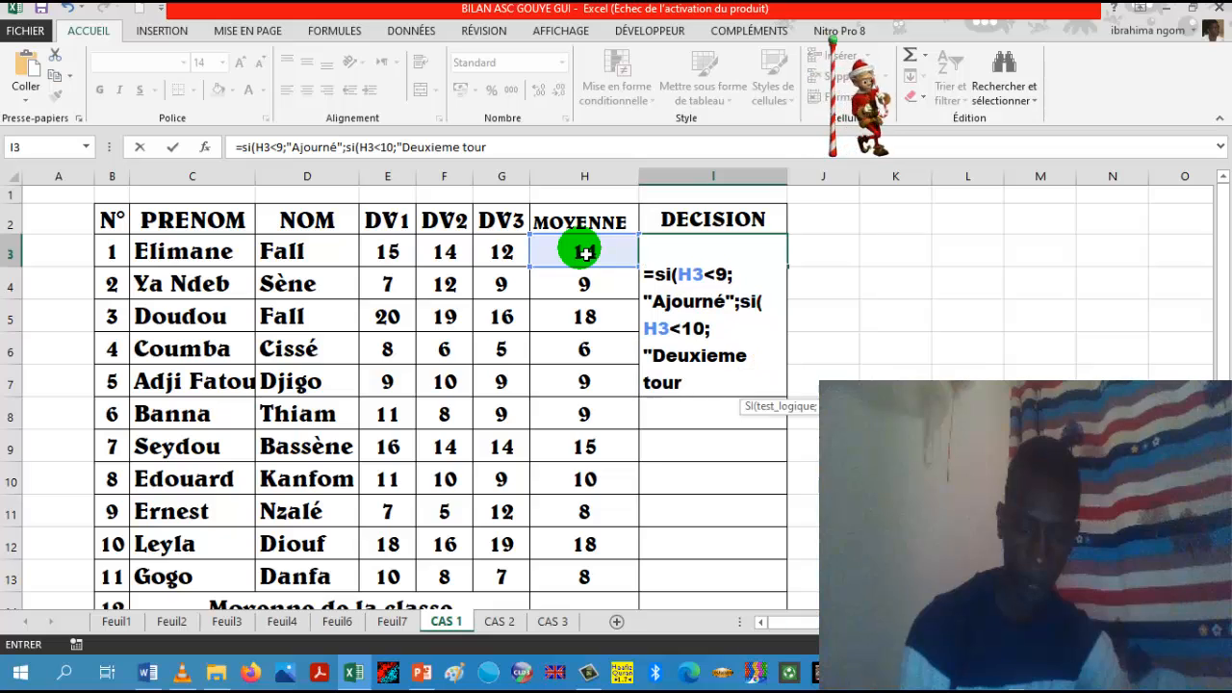
pyautogui.write('"')
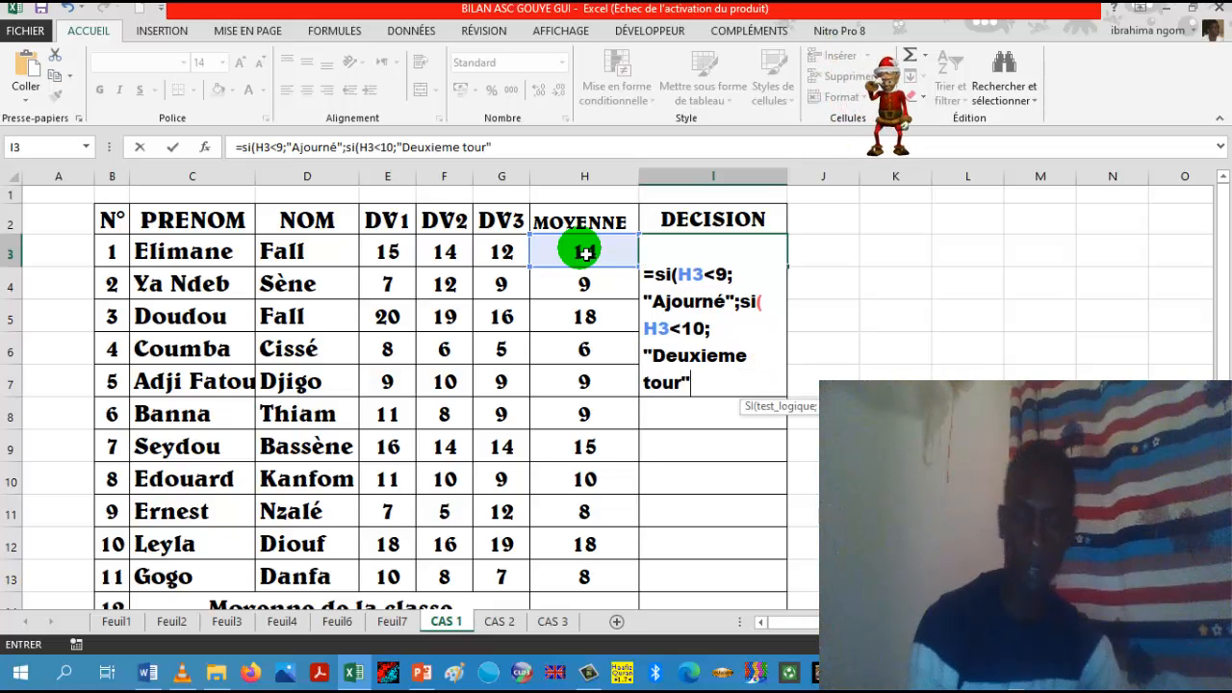
pyautogui.write(';')
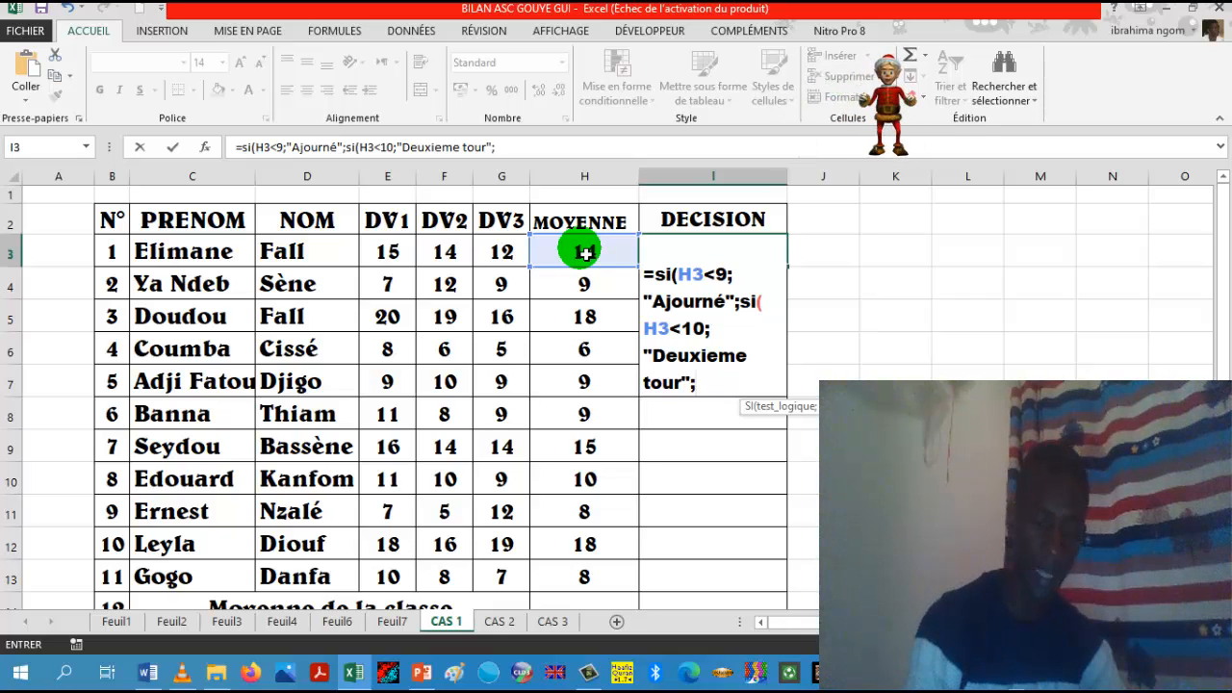
pyautogui.write('"A')
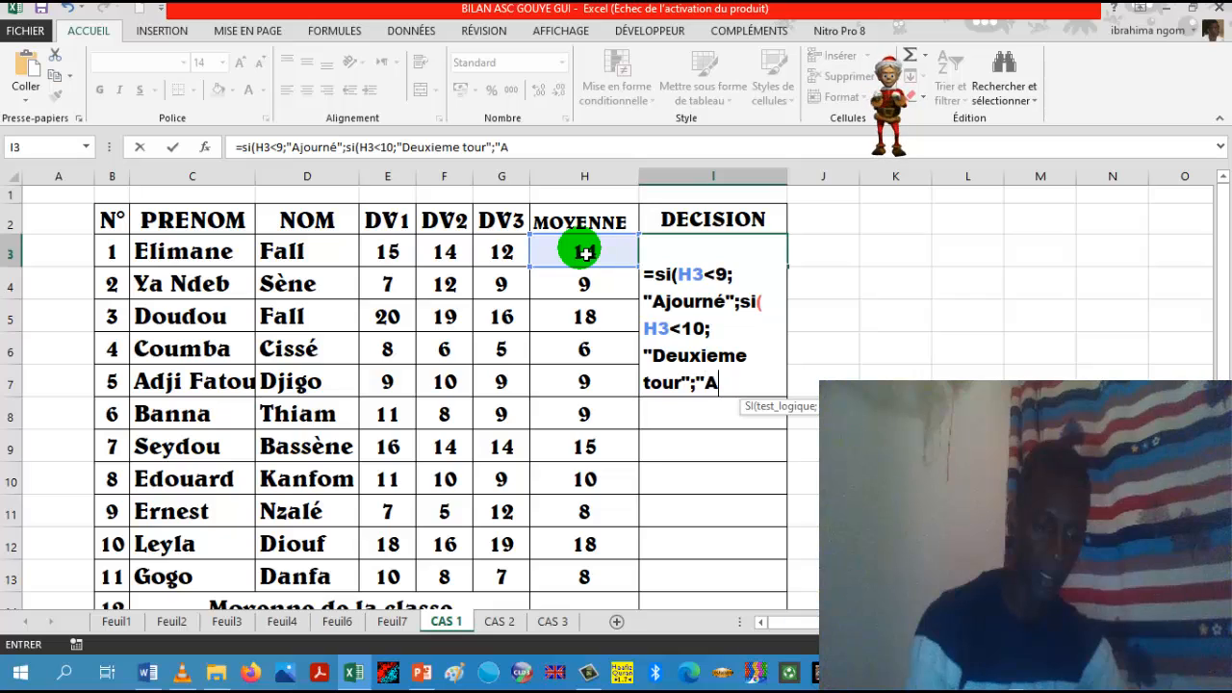
pyautogui.write('dmis')
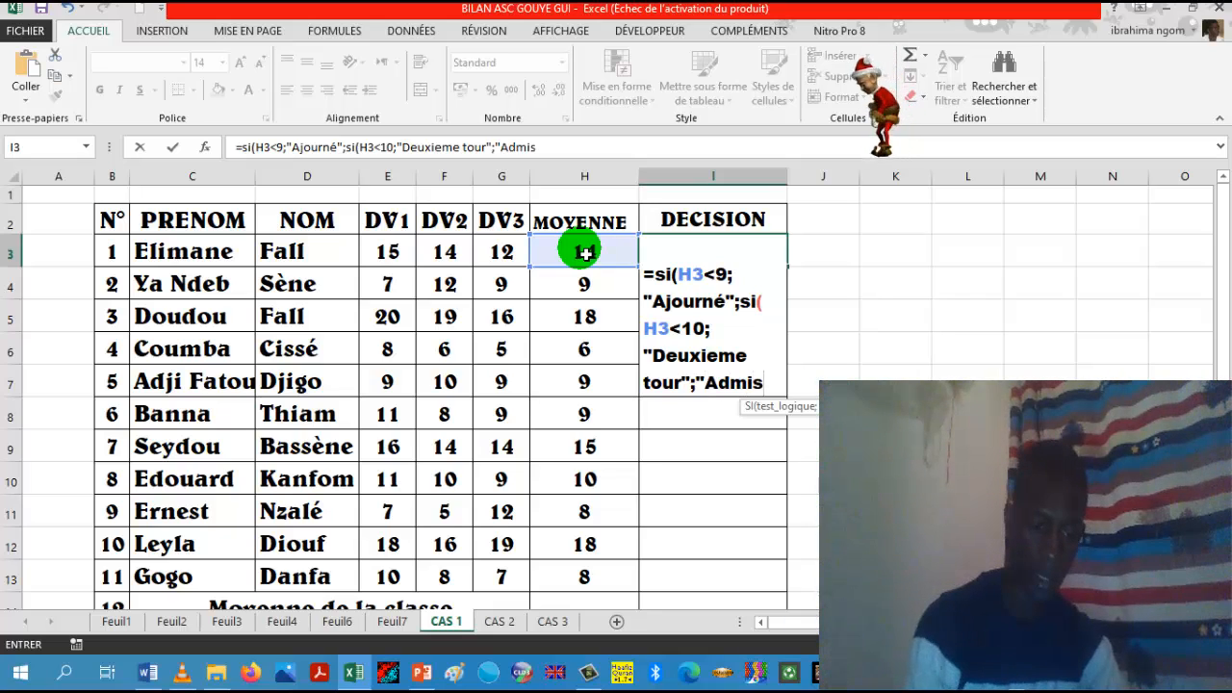
pyautogui.write('"')
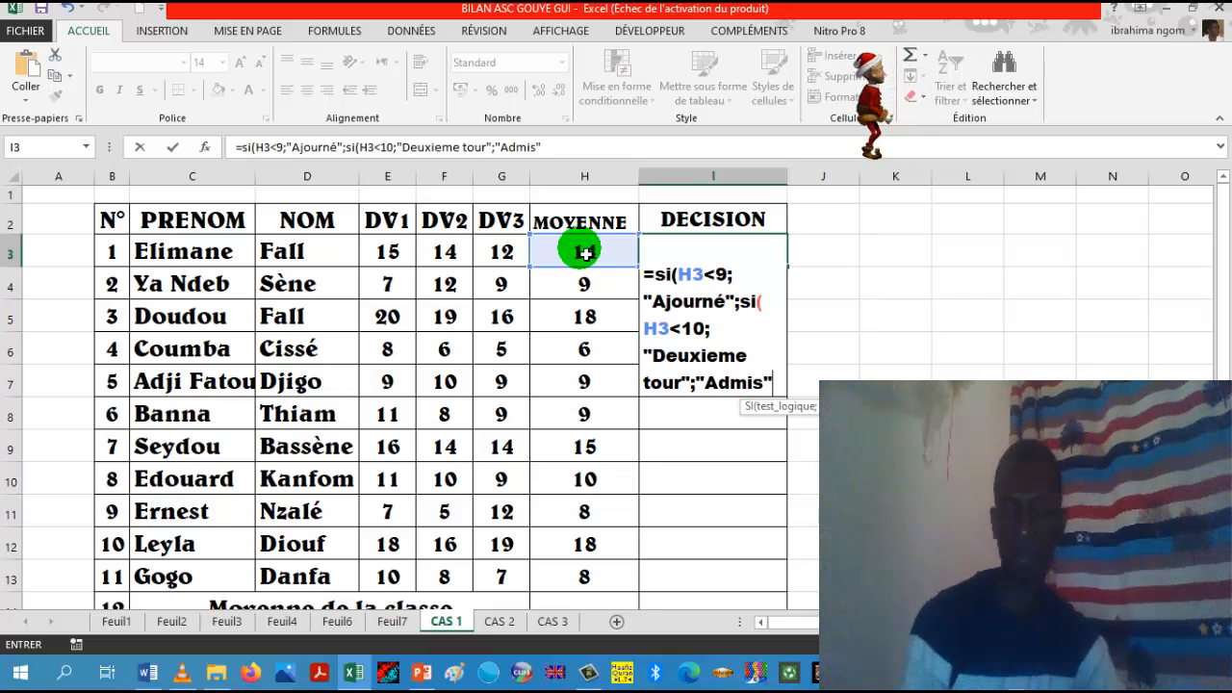
pyautogui.write('))')
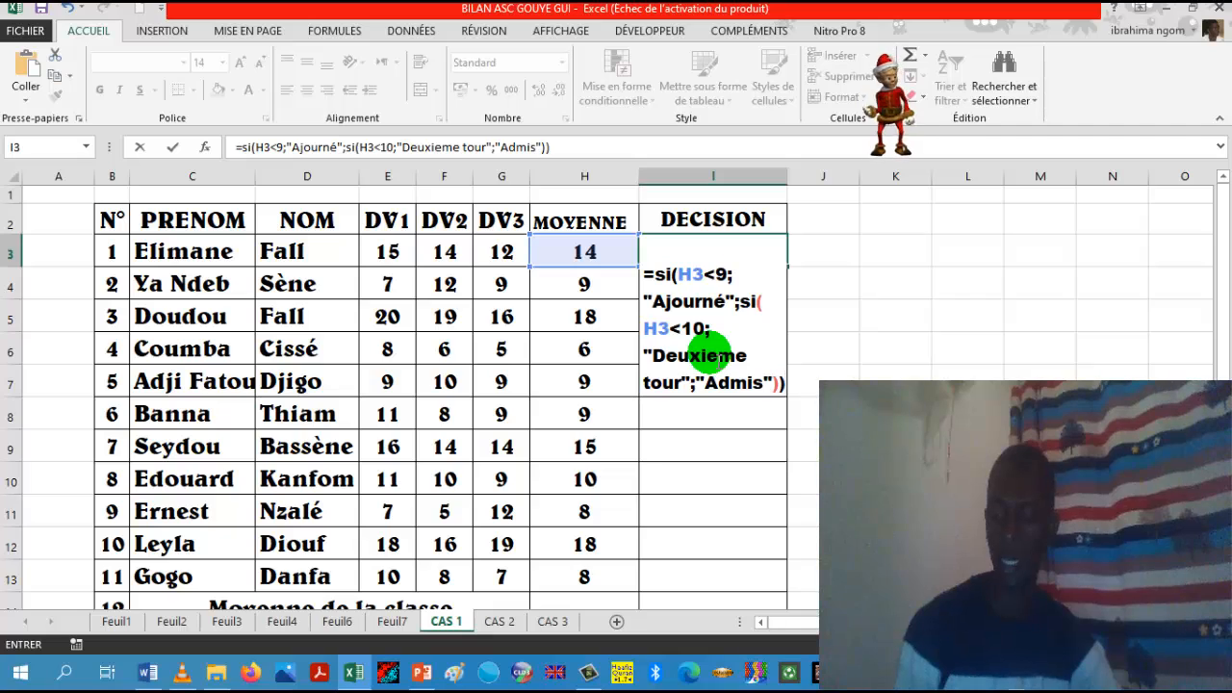
# Step: Add "Admis" as the nested function's value-if-false, close both SI functions and enter the formula in I3
pyautogui.press('Escape')
pyautogui.press('Return')
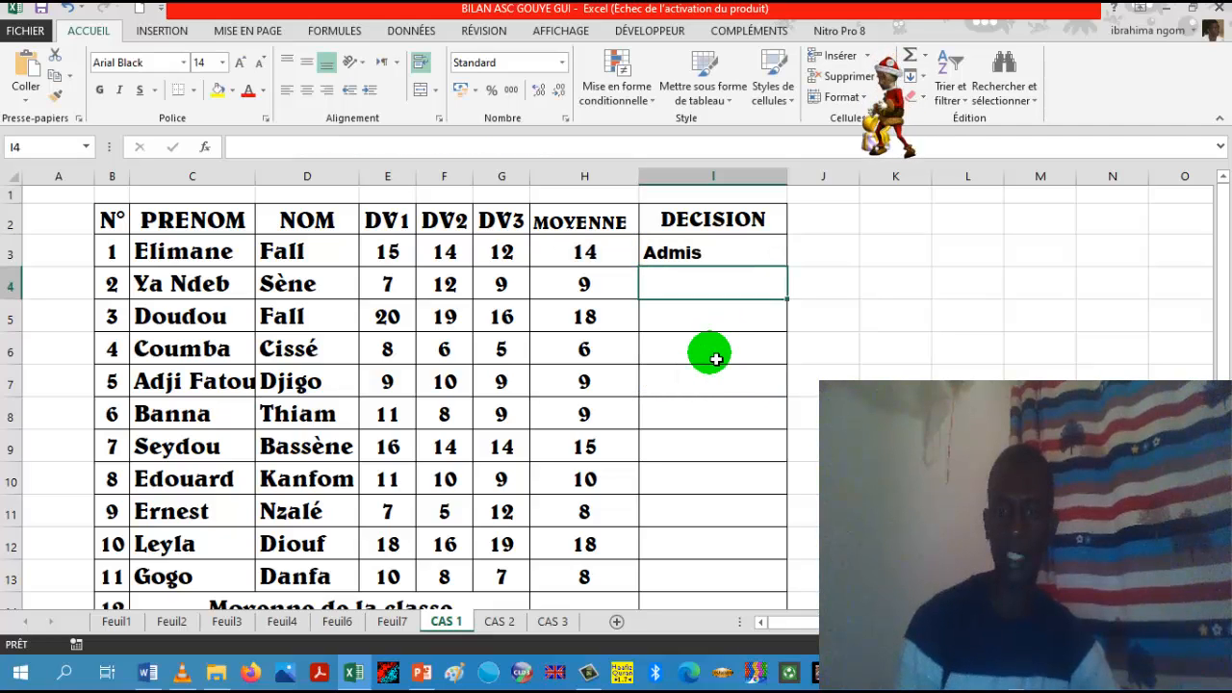
# Step: Fill the DECISION formula from I3 down through row 13 for the remaining students
pyautogui.click(735, 266)
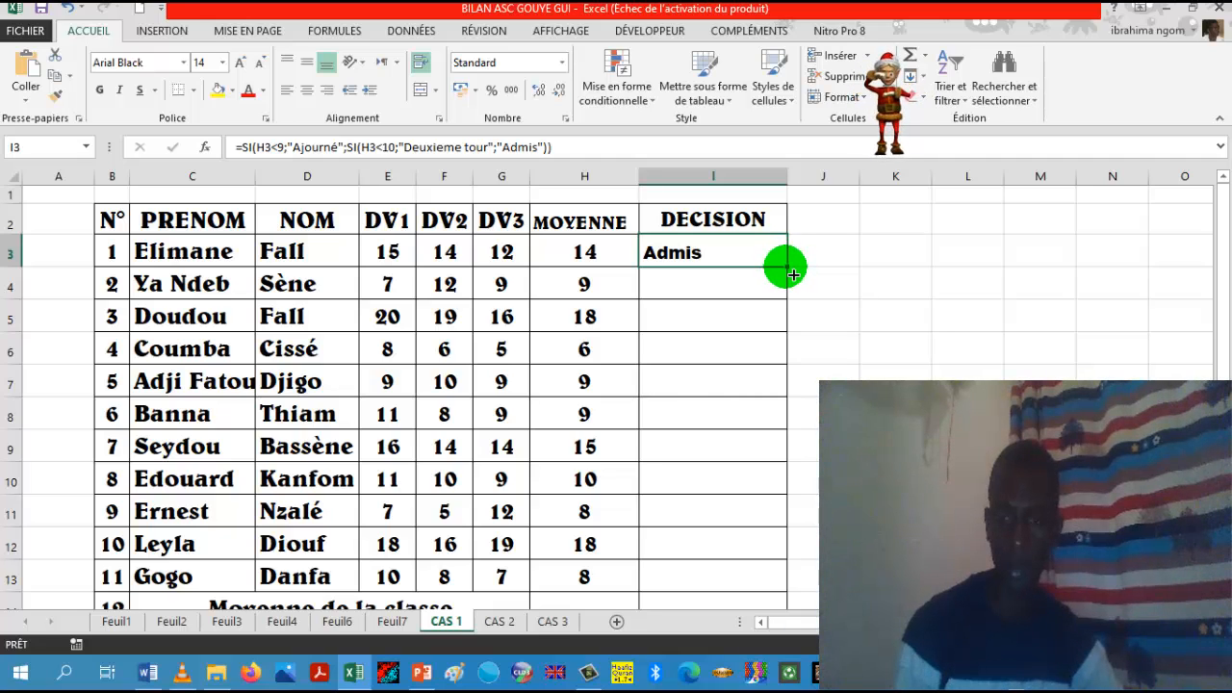
pyautogui.moveTo(787, 270); pyautogui.dragTo(770, 585)
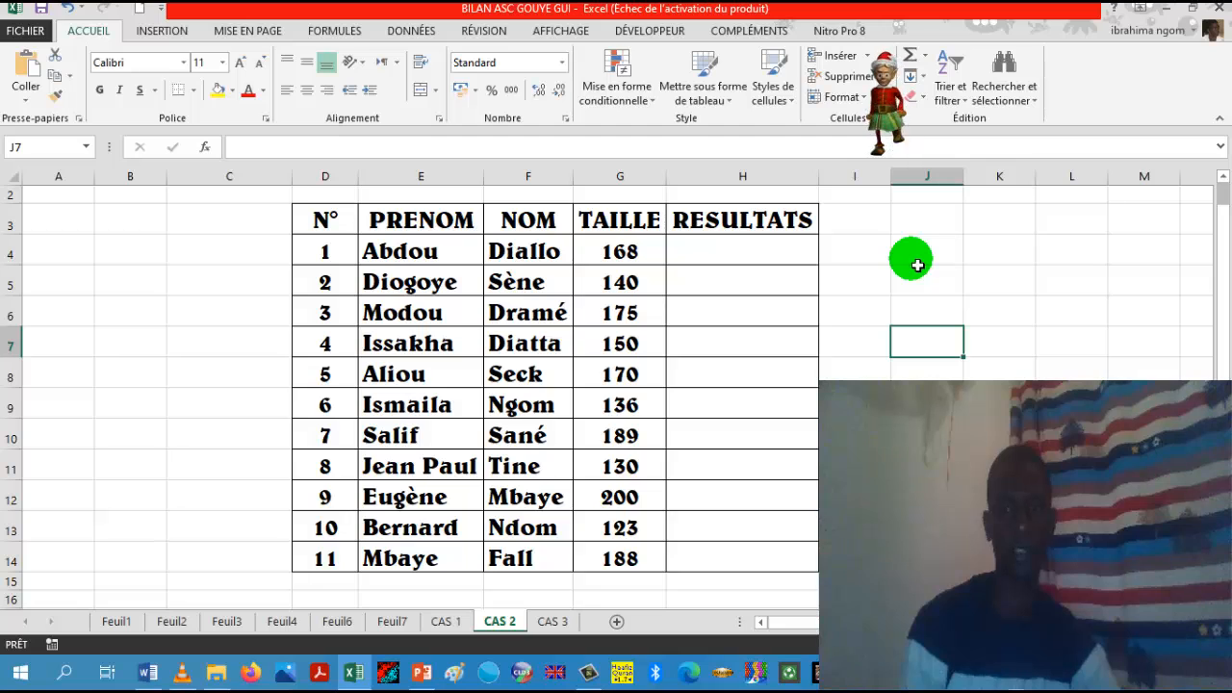
pyautogui.click(766, 262)
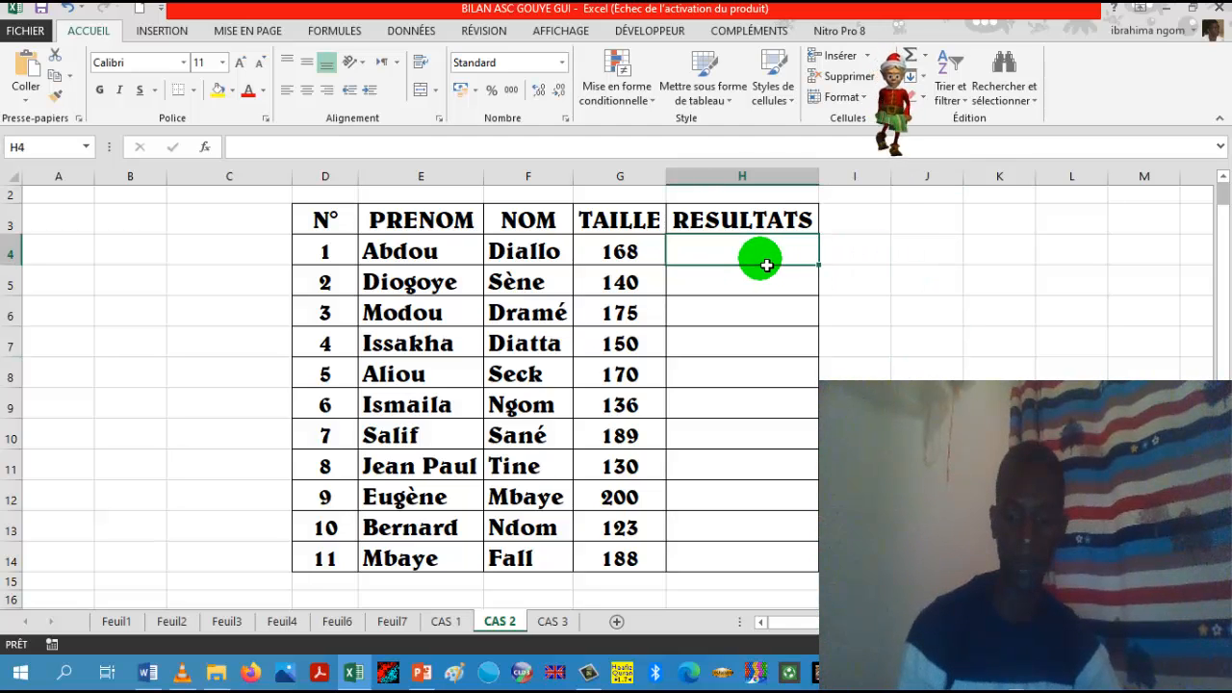
pyautogui.write('=')
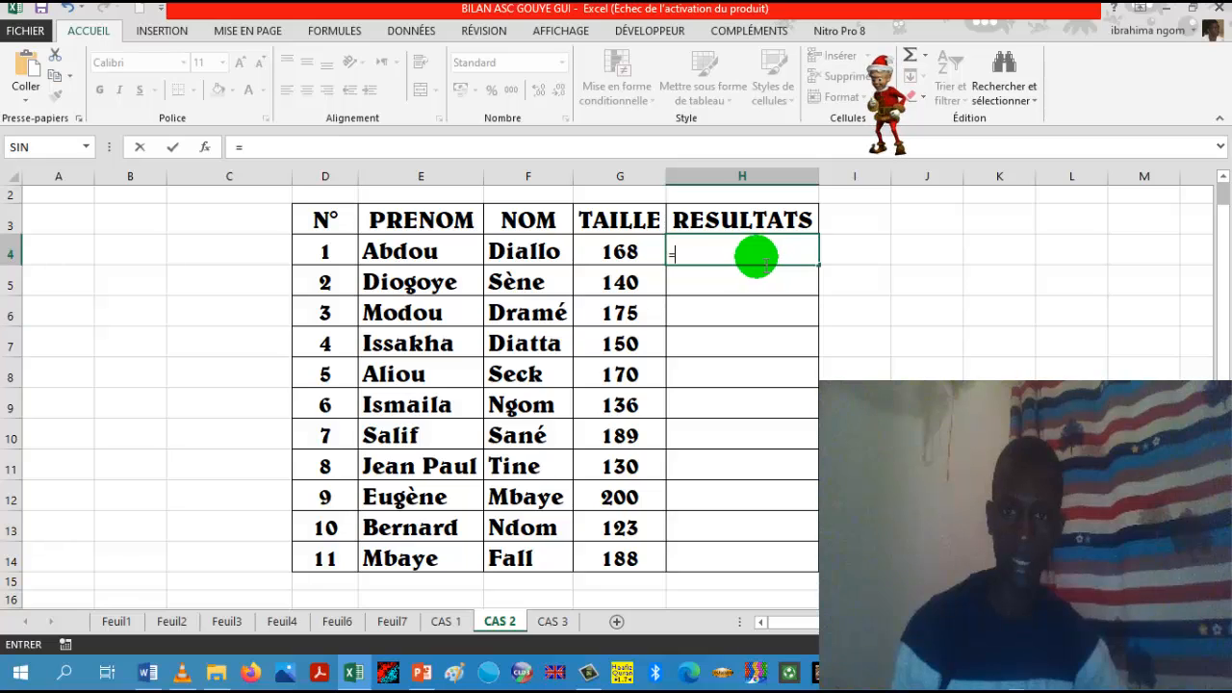
pyautogui.press('Escape')
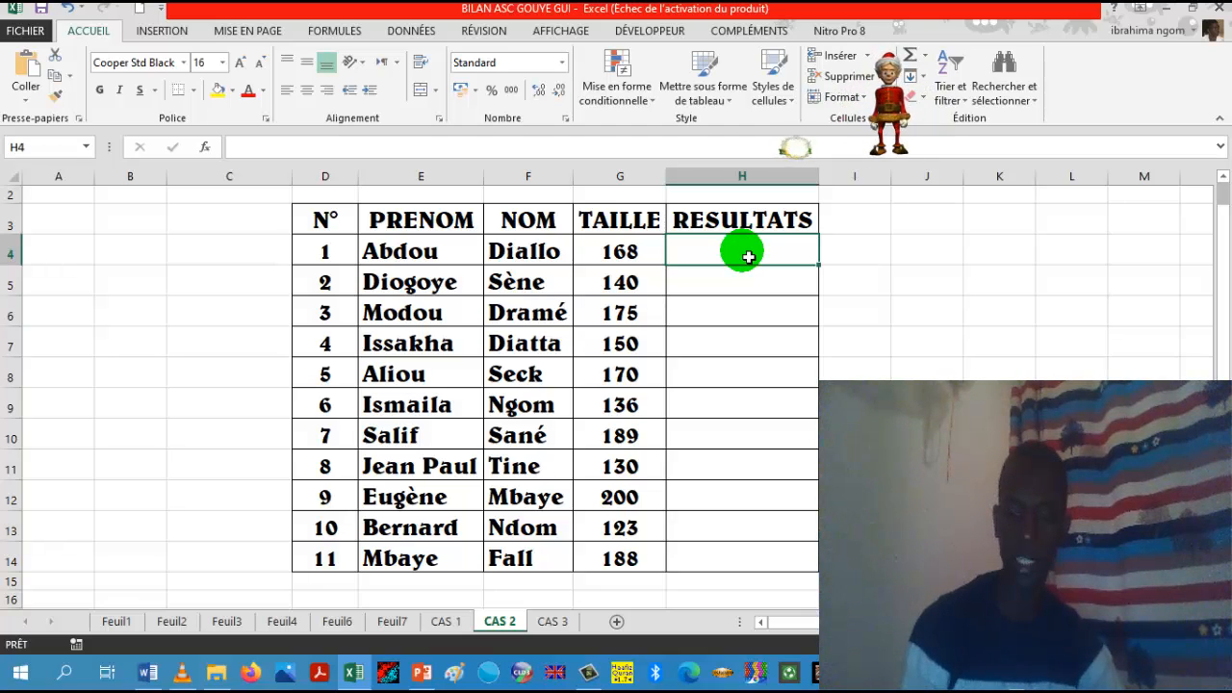
# Step: Start an SI formula in H4 of the RESULTATS column with the logical test G4<165
pyautogui.write('=')
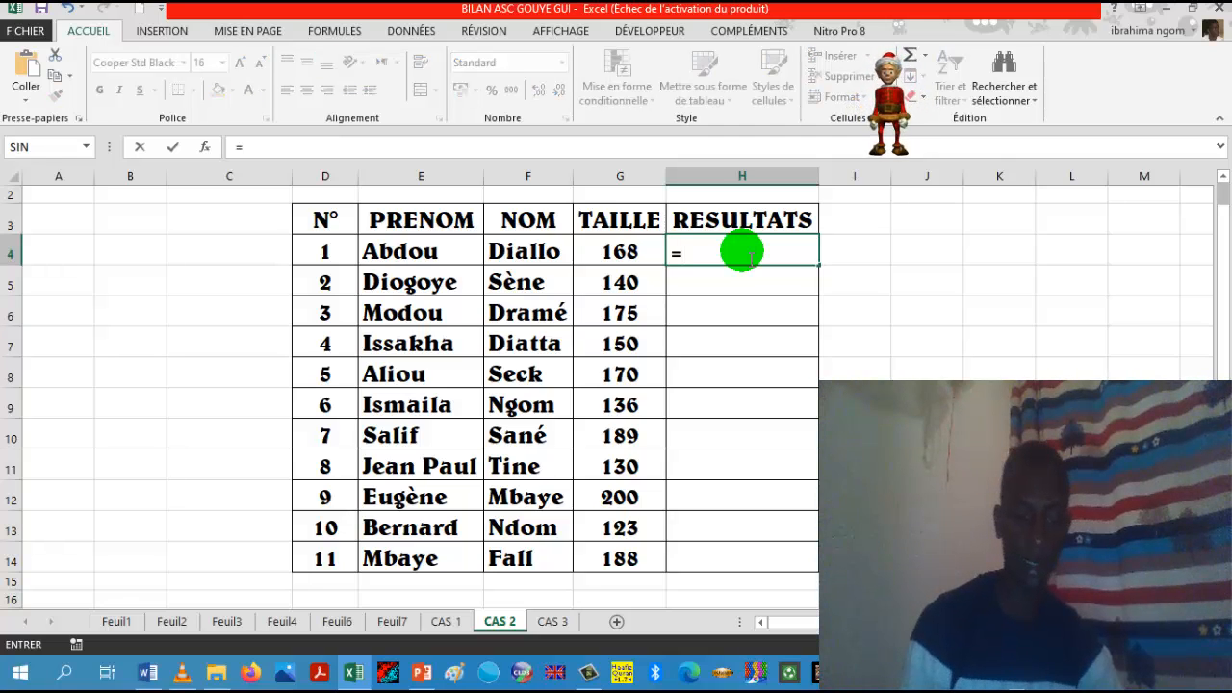
pyautogui.write('si')
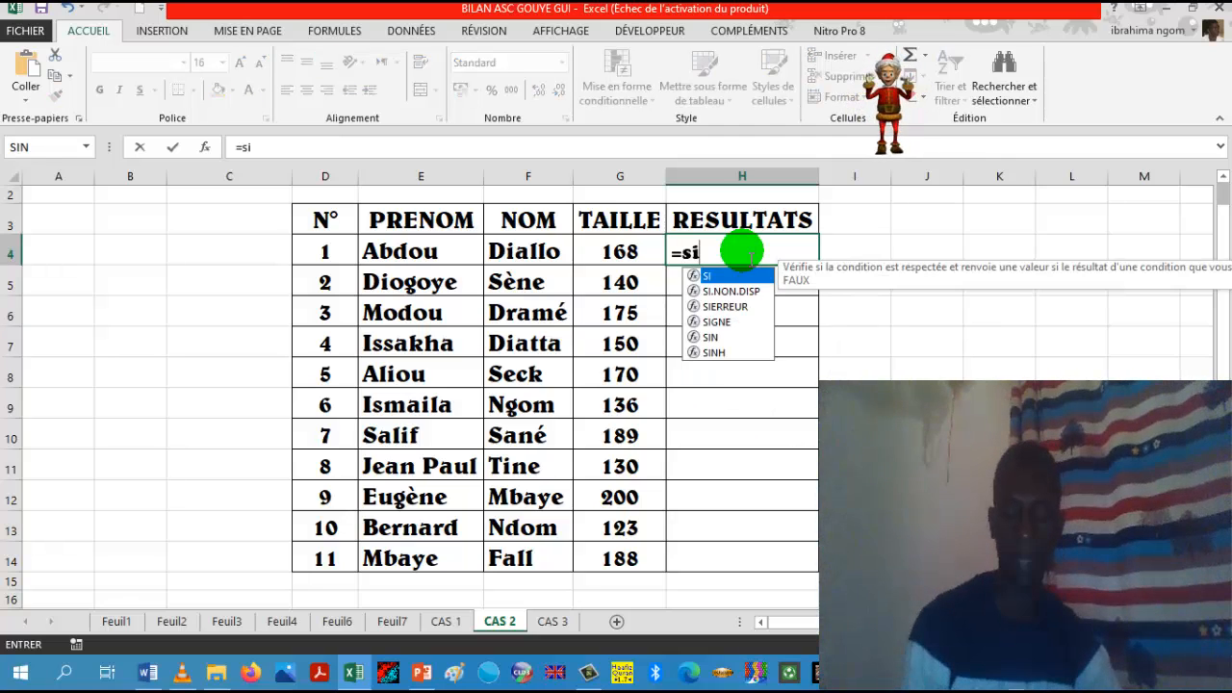
pyautogui.write('(')
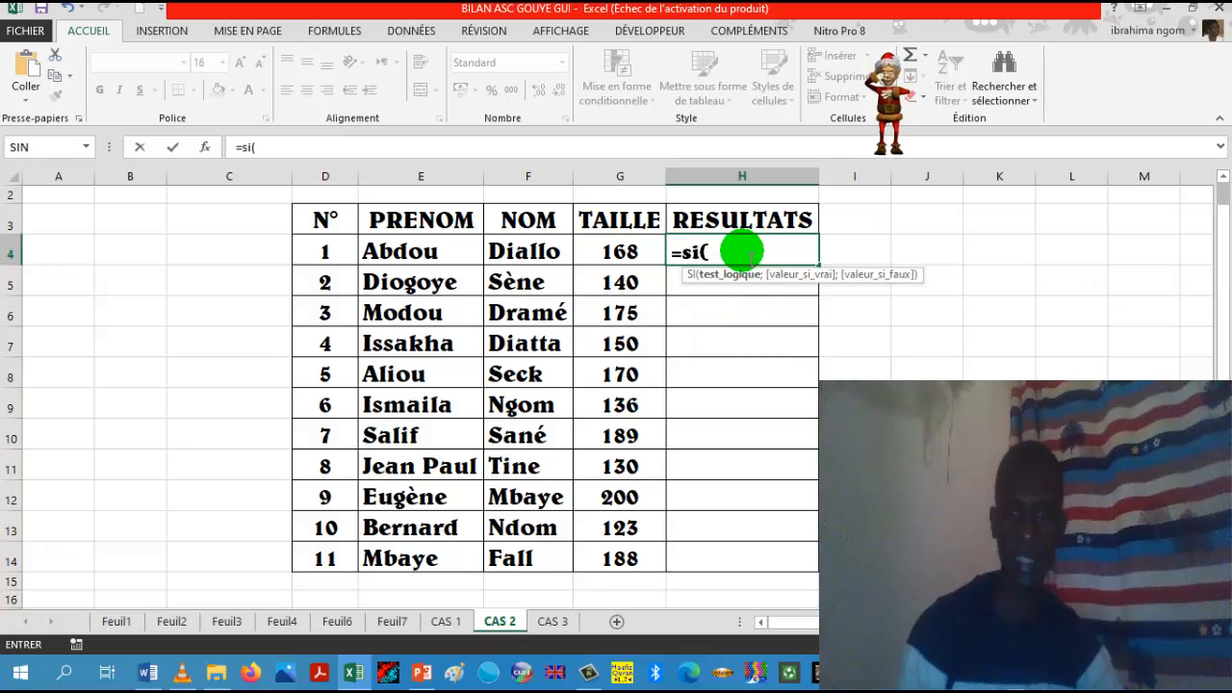
pyautogui.click(624, 252)
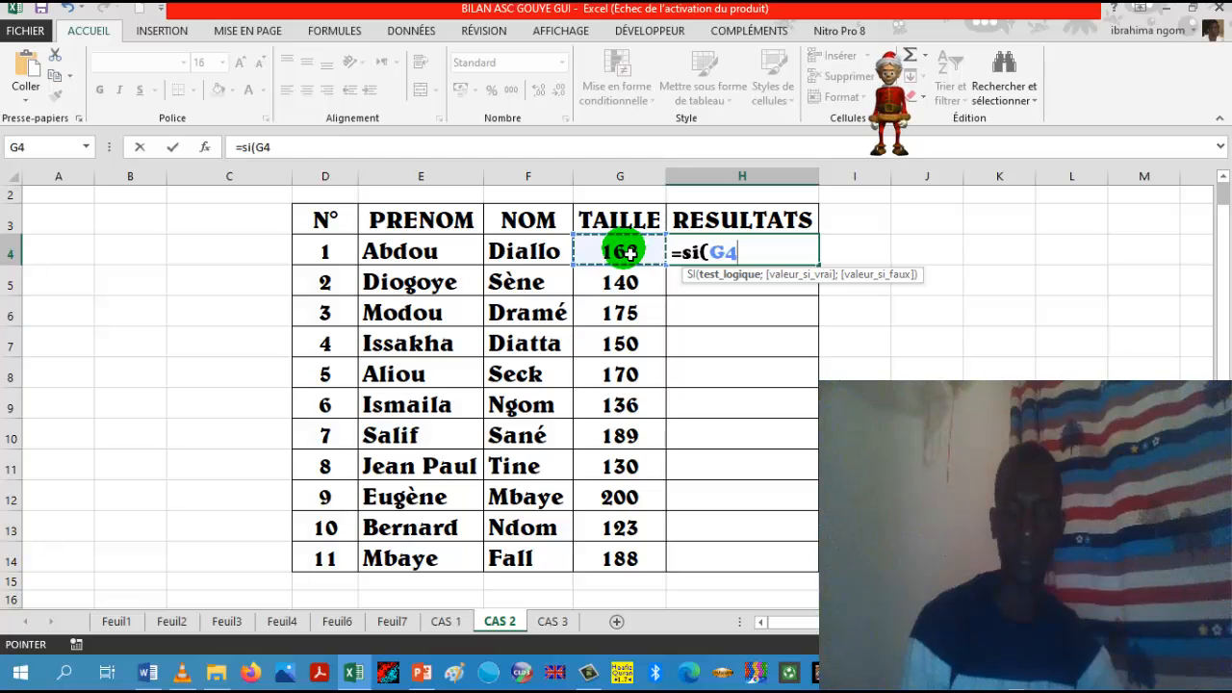
pyautogui.write('<')
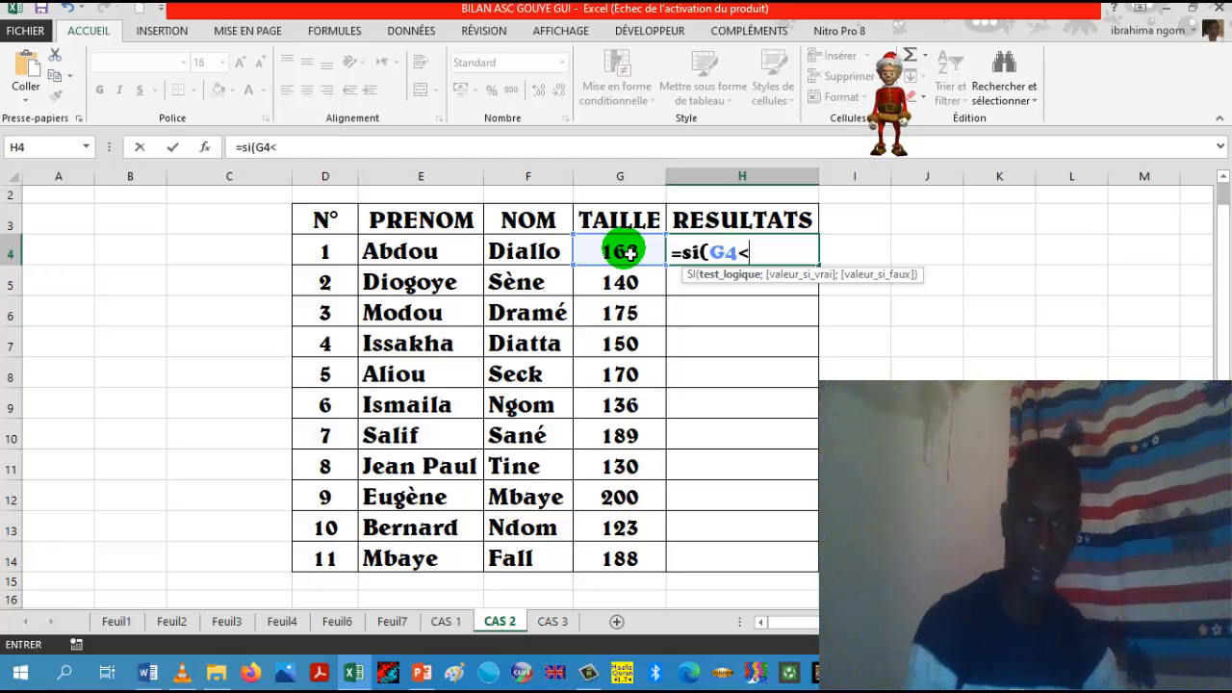
pyautogui.write('1')
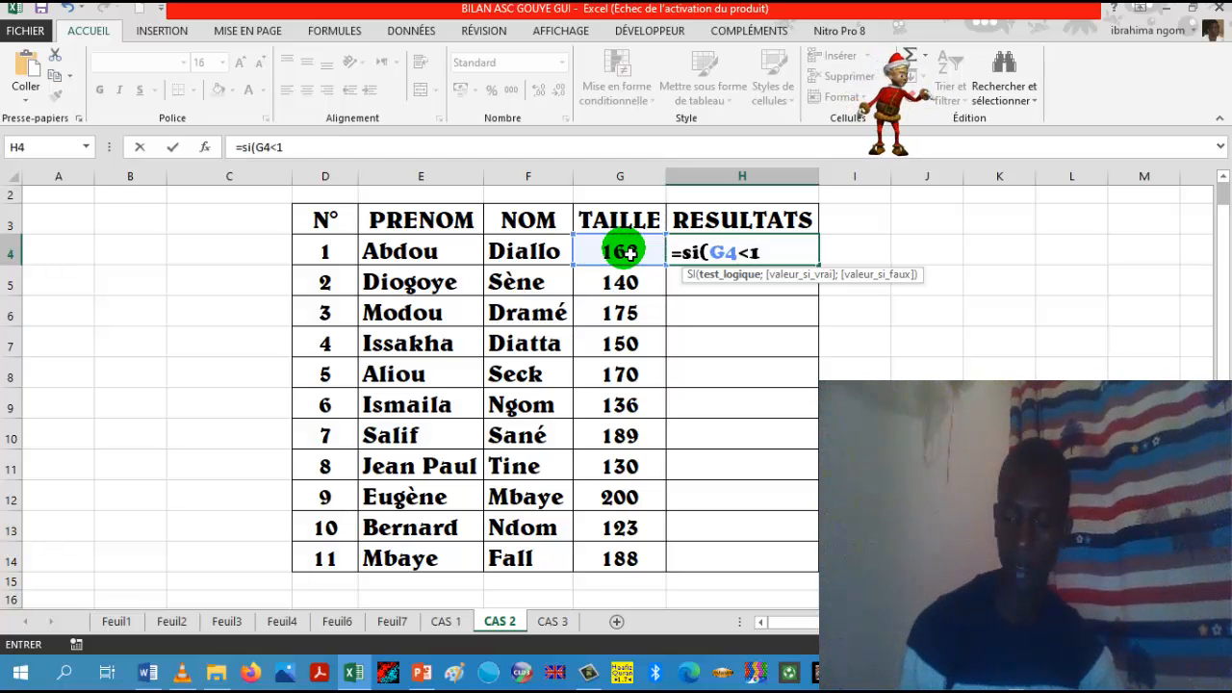
pyautogui.write('6')
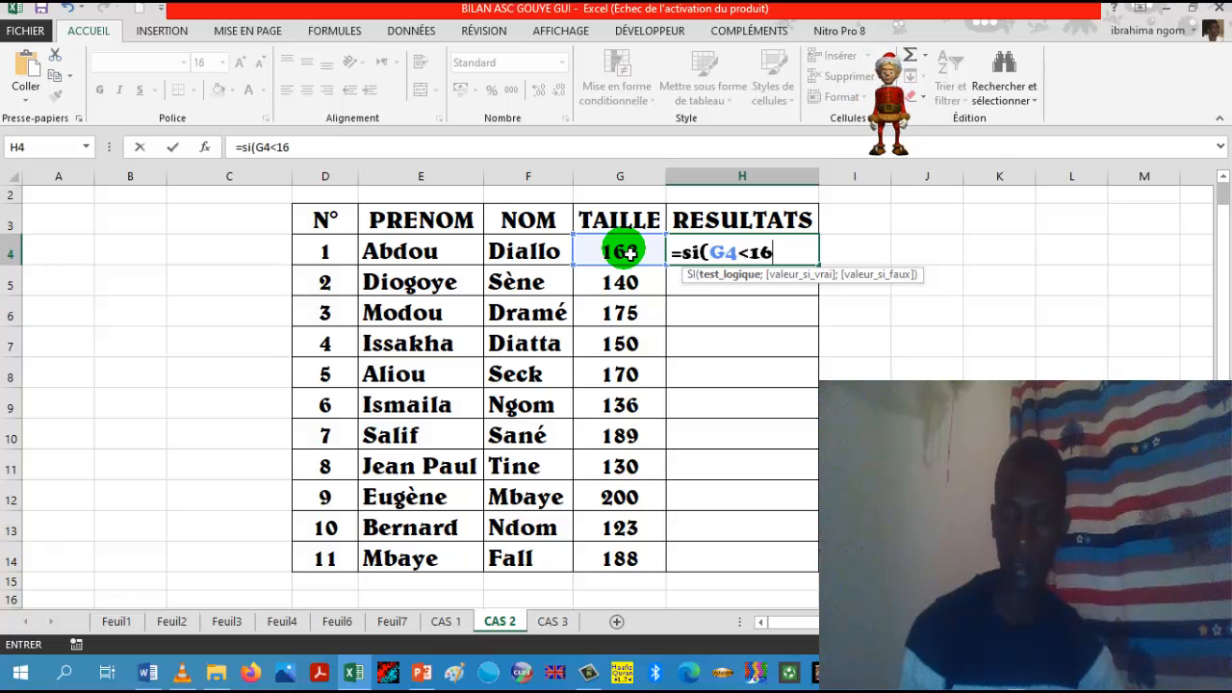
pyautogui.write('5')
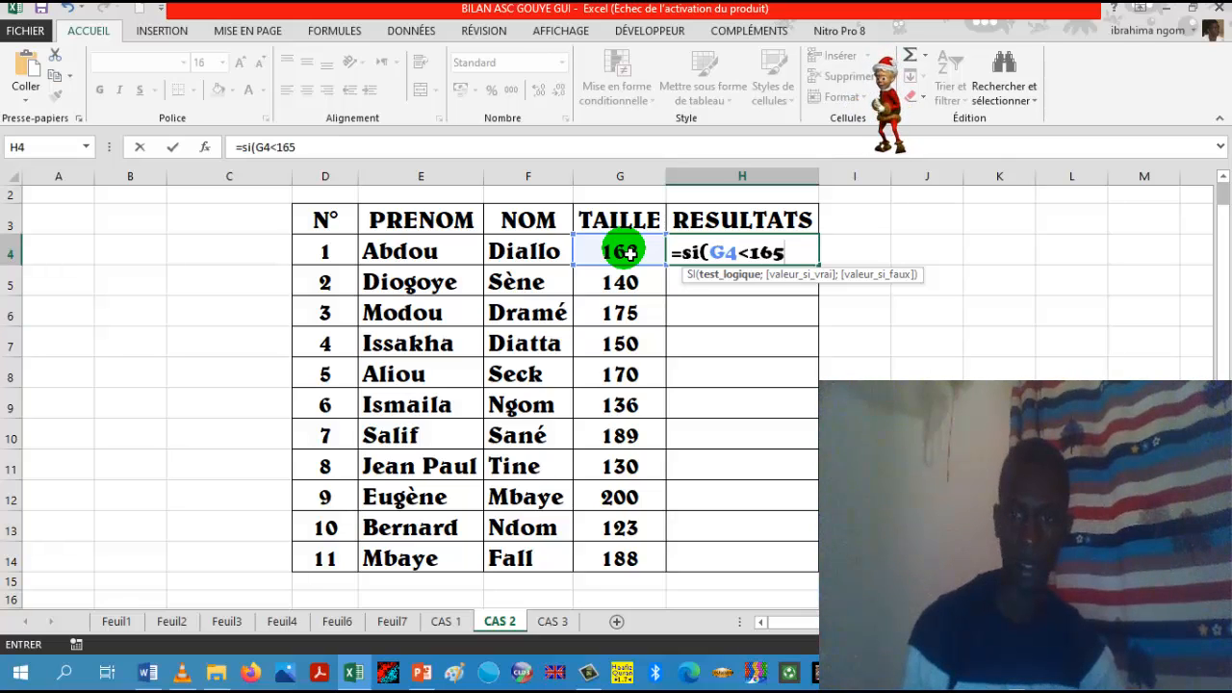
pyautogui.write(';')
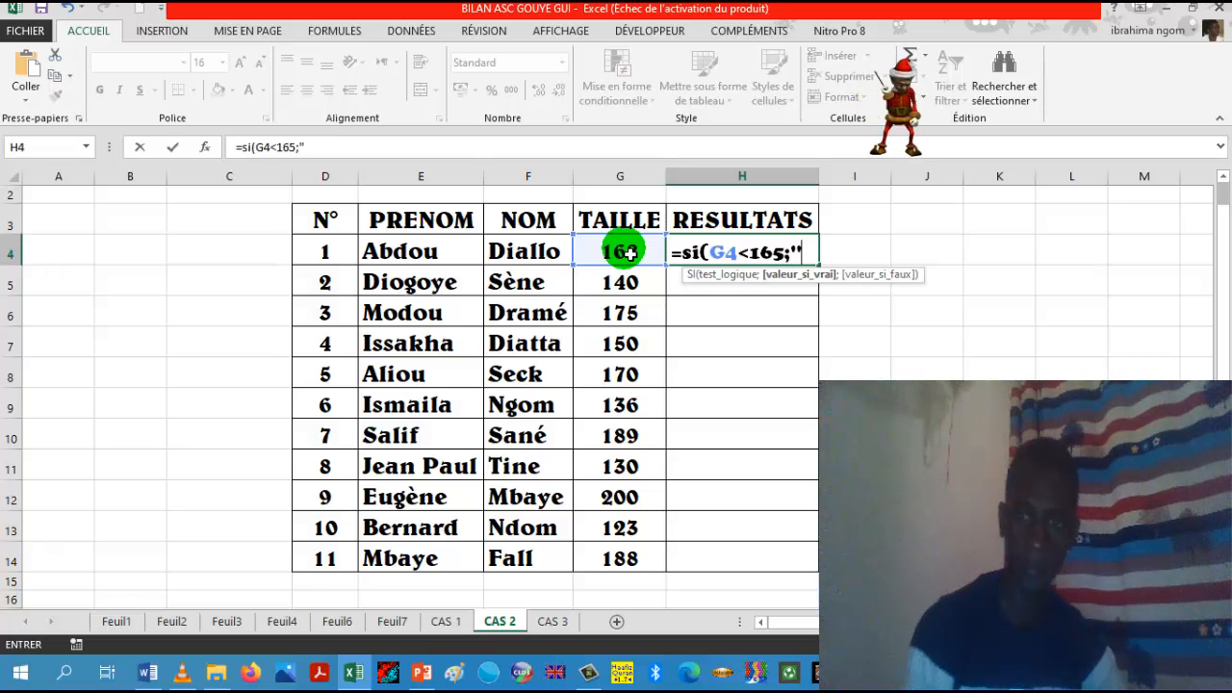
pyautogui.write('"trop ')
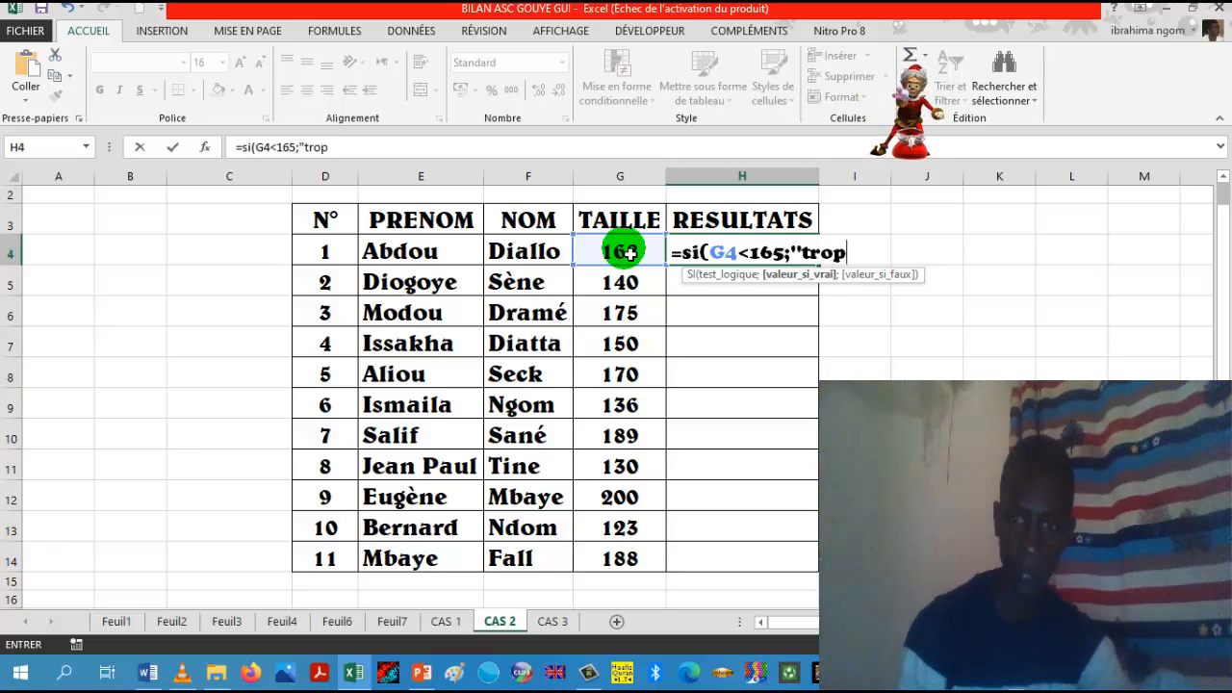
pyautogui.write('ptit')
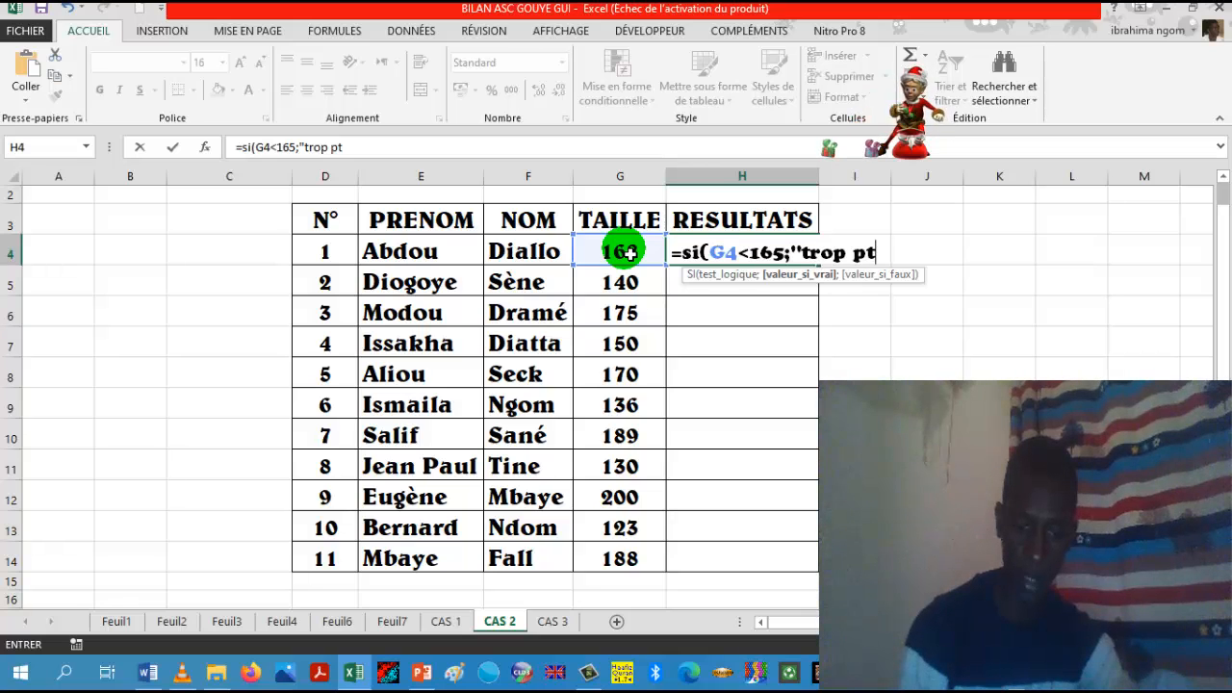
# Step: Add "trop petit" as the value returned when the G4<165 test is true
pyautogui.press('BackSpace')
pyautogui.press('BackSpace')
pyautogui.press('BackSpace')
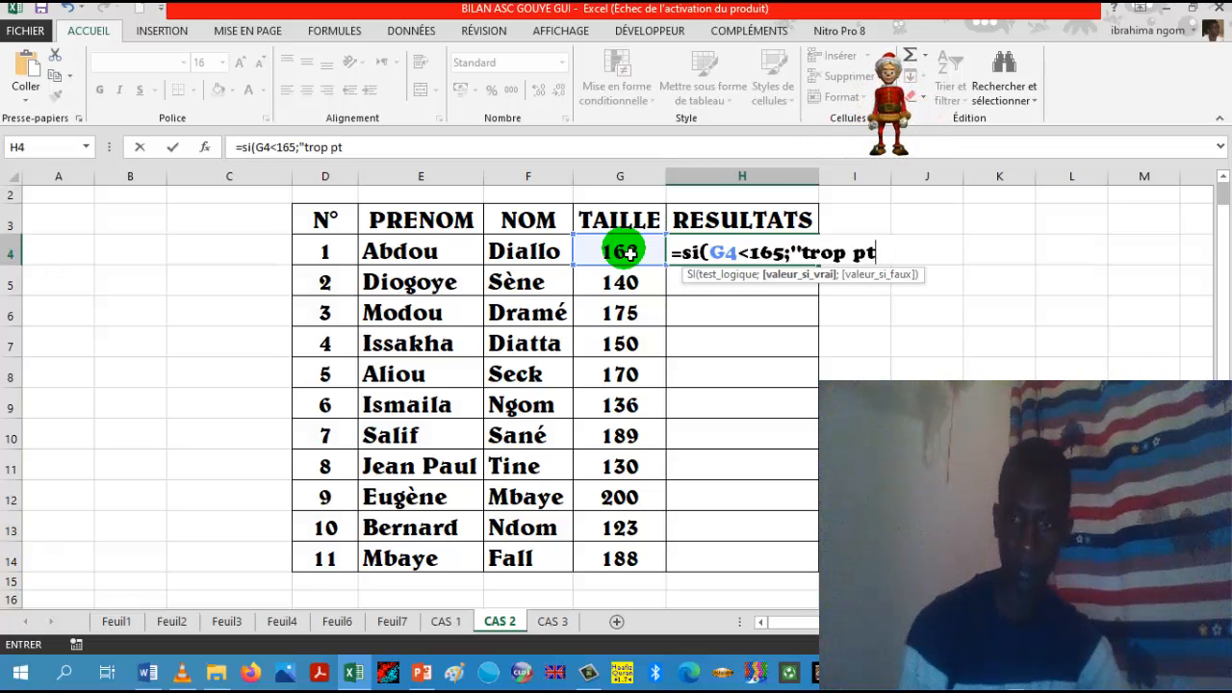
pyautogui.write('etit')
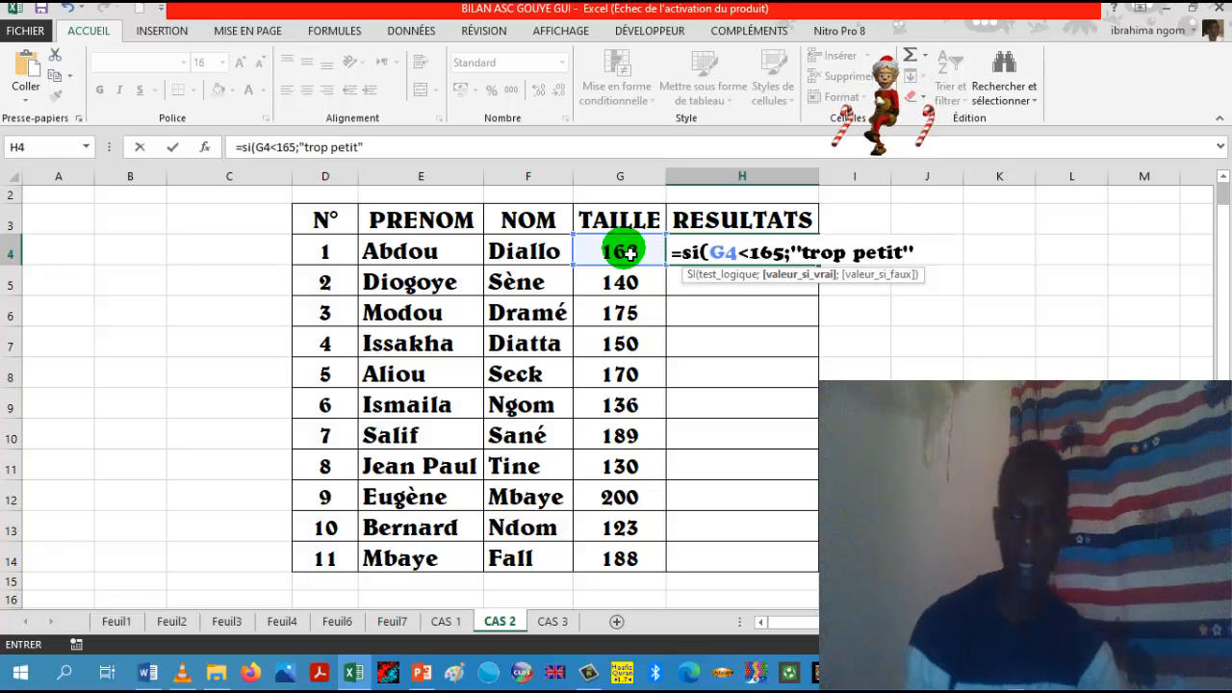
pyautogui.write('";')
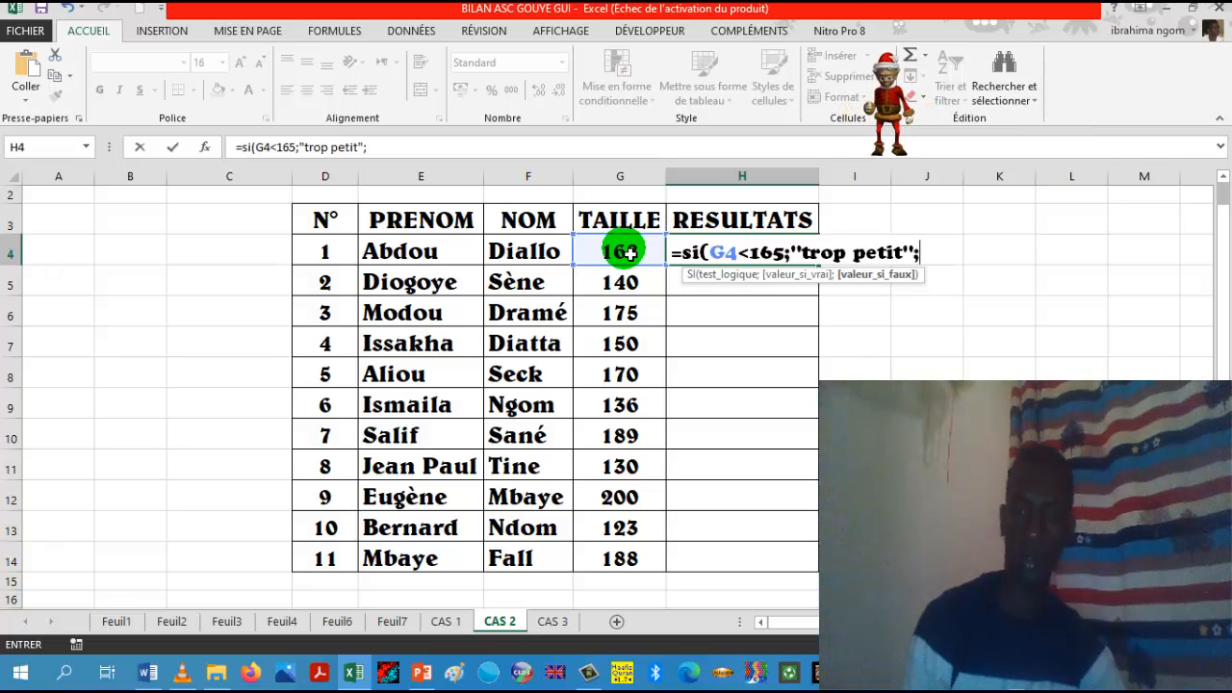
pyautogui.write('si')
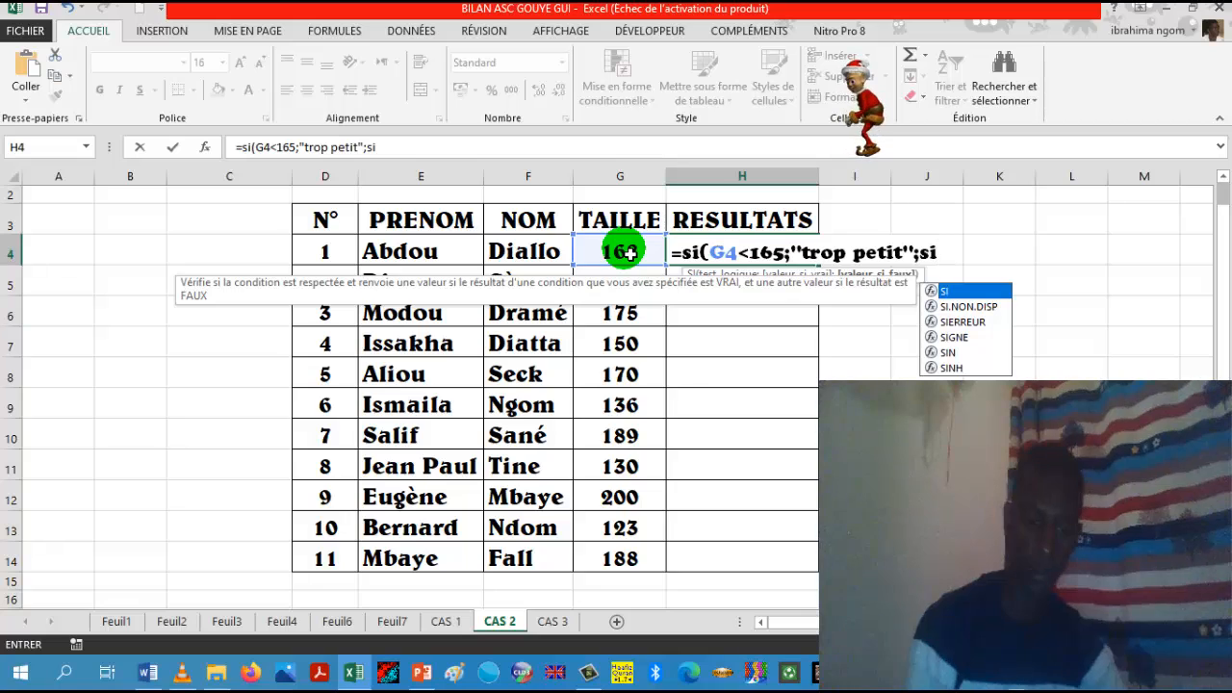
pyautogui.write('(')
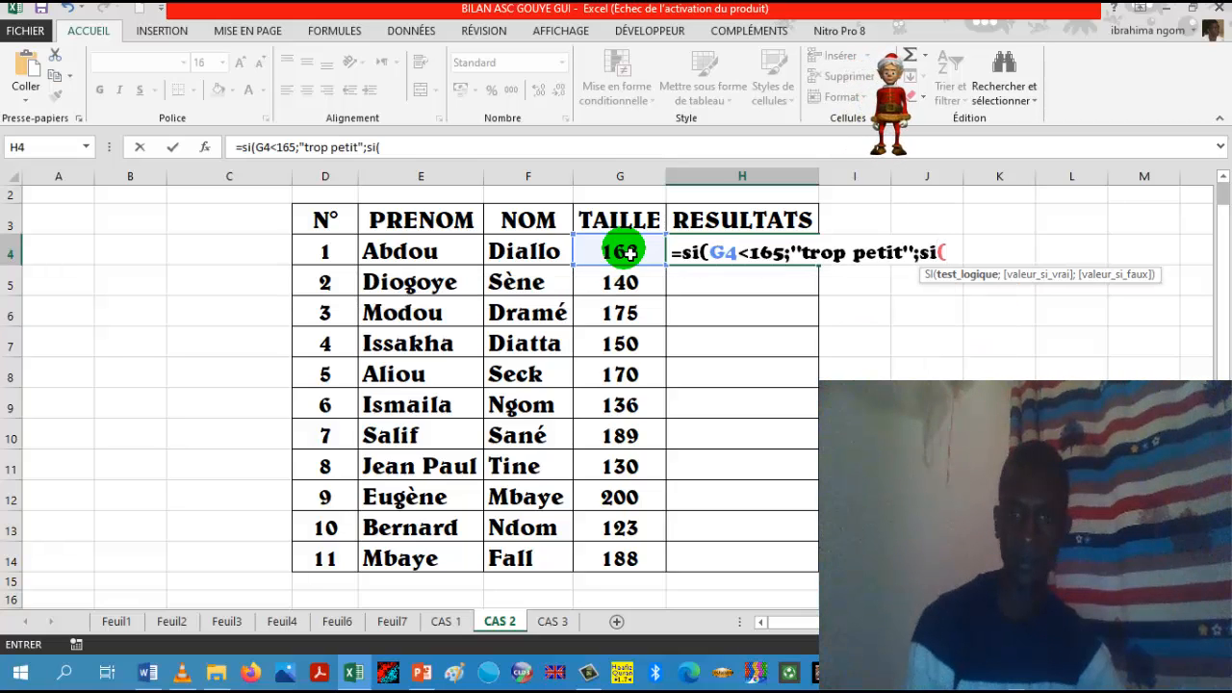
# Step: Nest a second SI function as the value-if-false argument, with the logical test G4<175
pyautogui.click(626, 253)
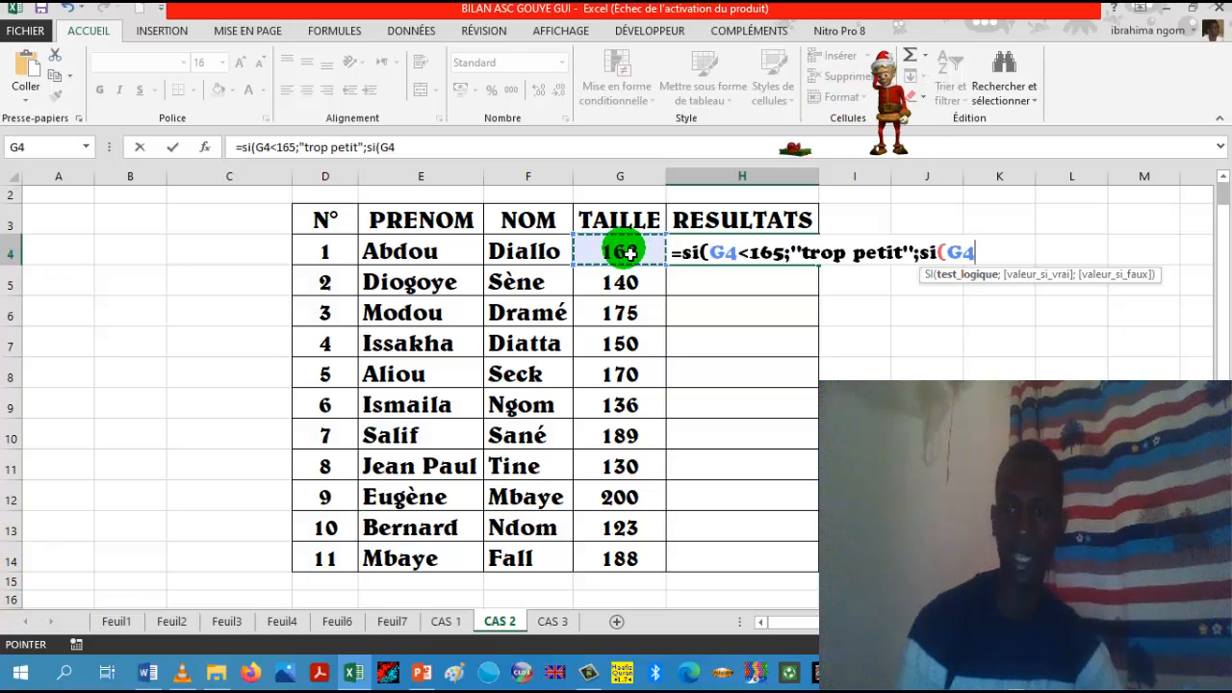
pyautogui.write('<')
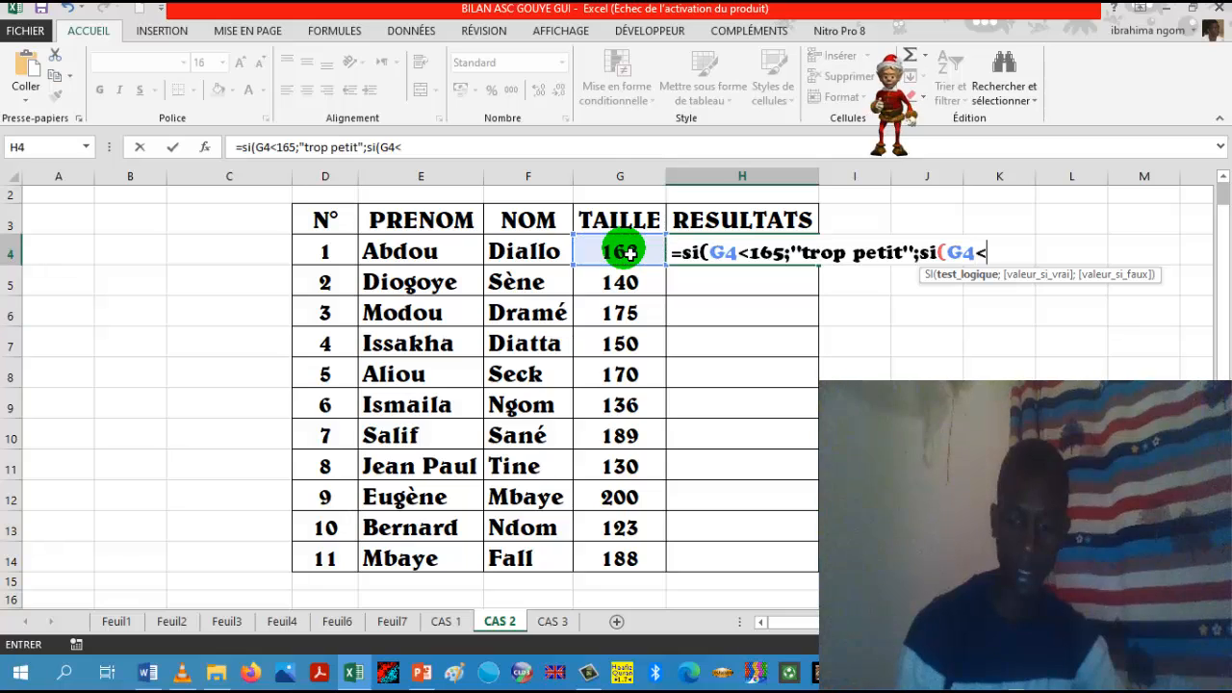
pyautogui.write('17')
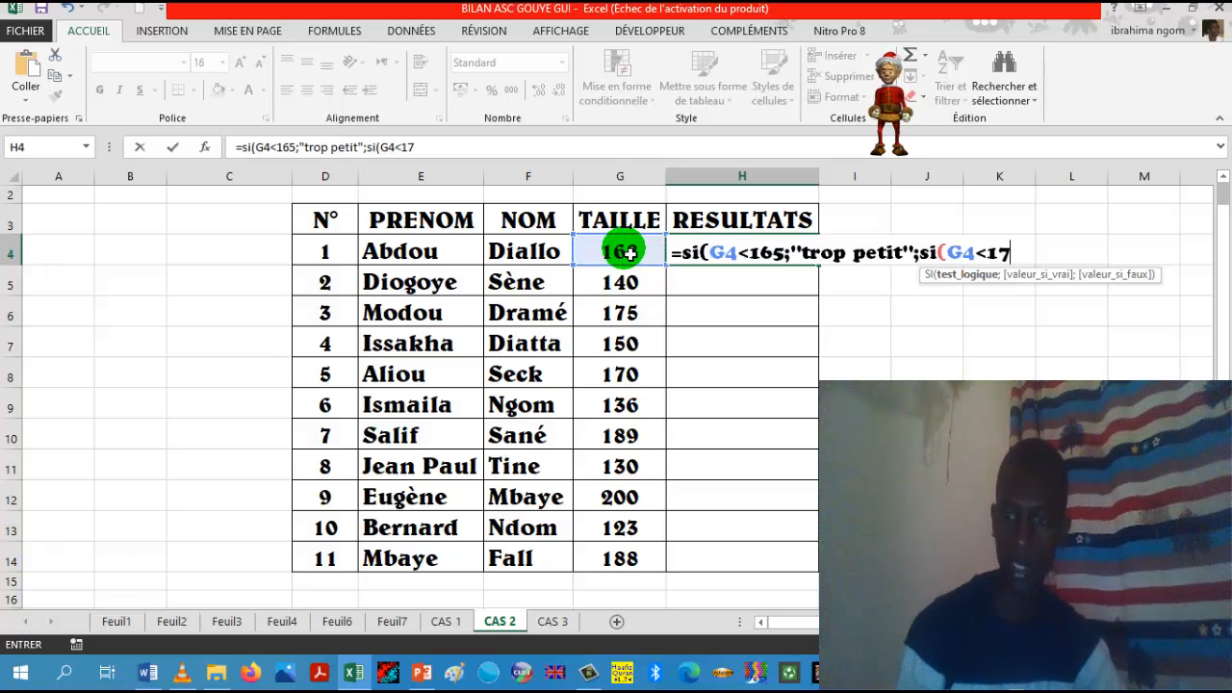
pyautogui.write('5')
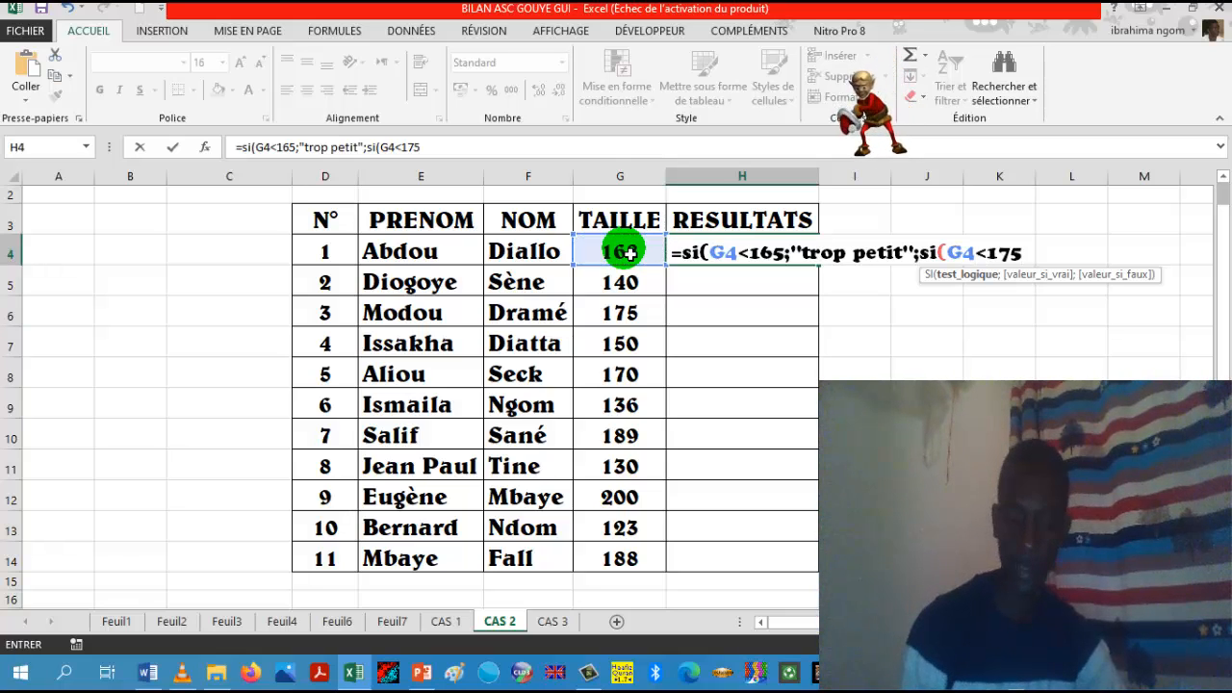
pyautogui.write(';')
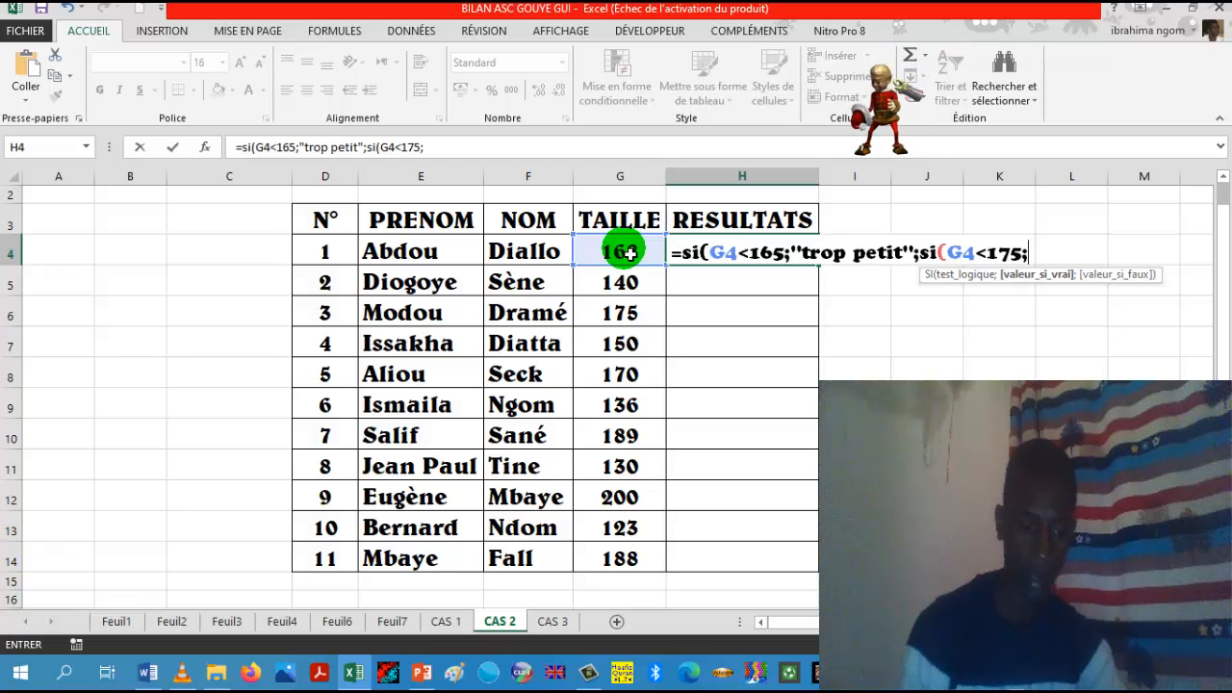
pyautogui.write('"A')
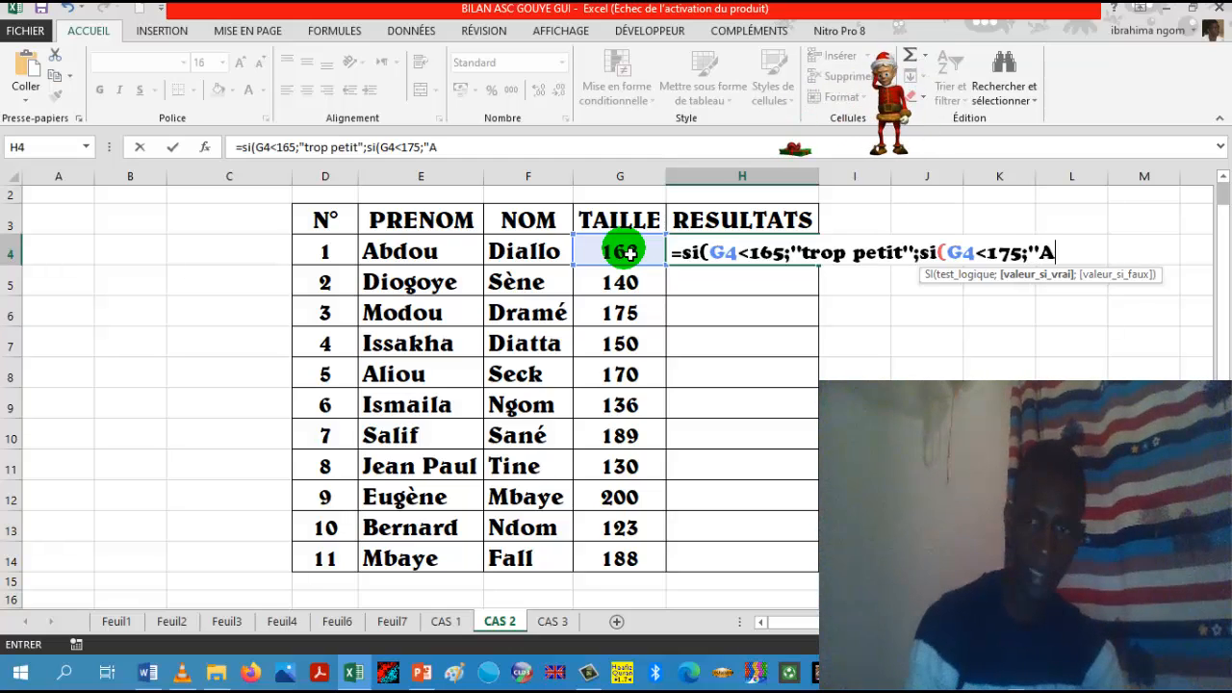
pyautogui.write('cce')
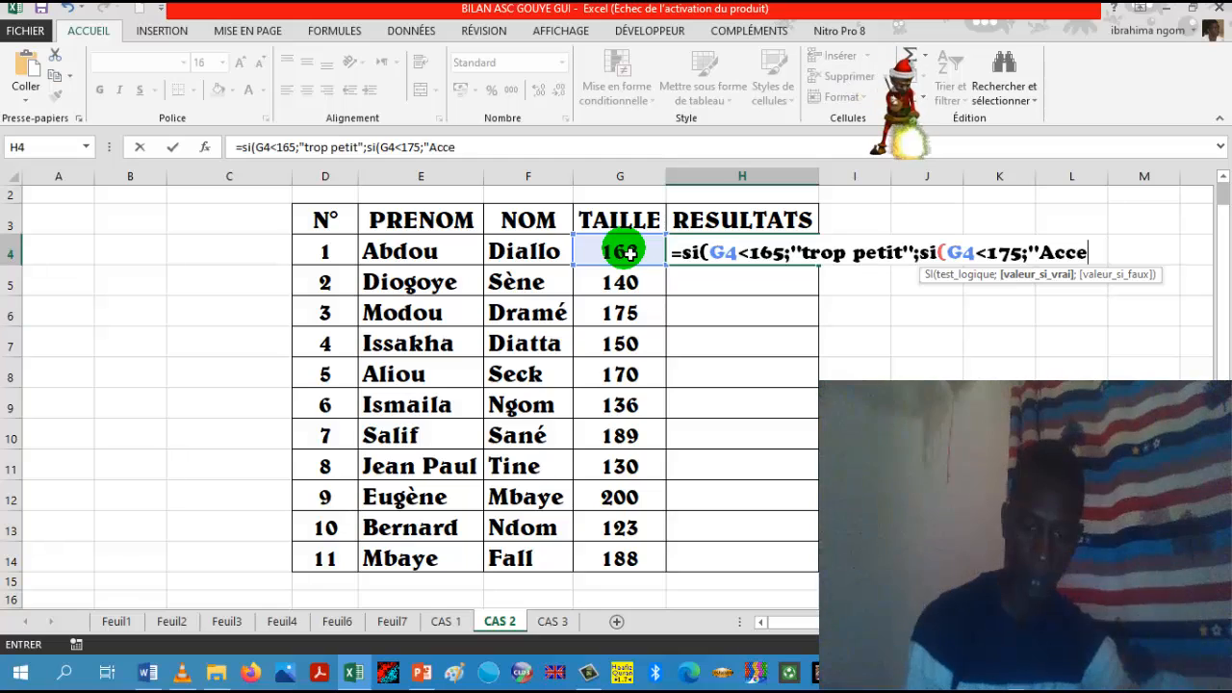
pyautogui.write('pté')
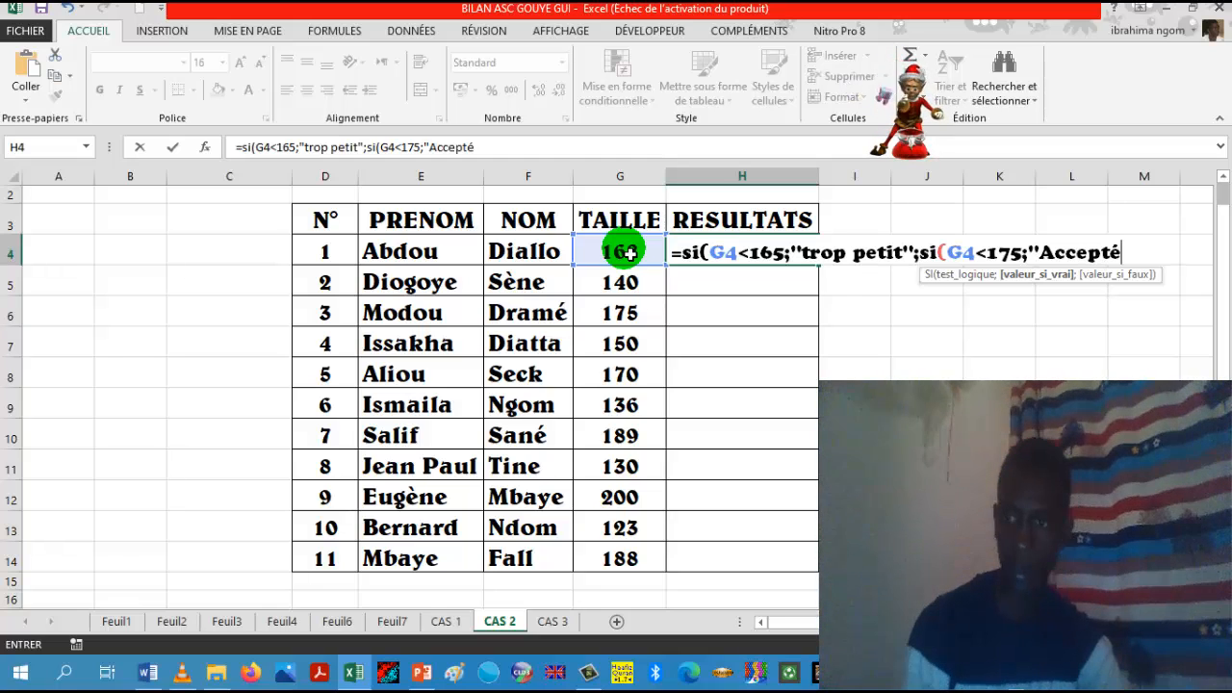
pyautogui.write('"')
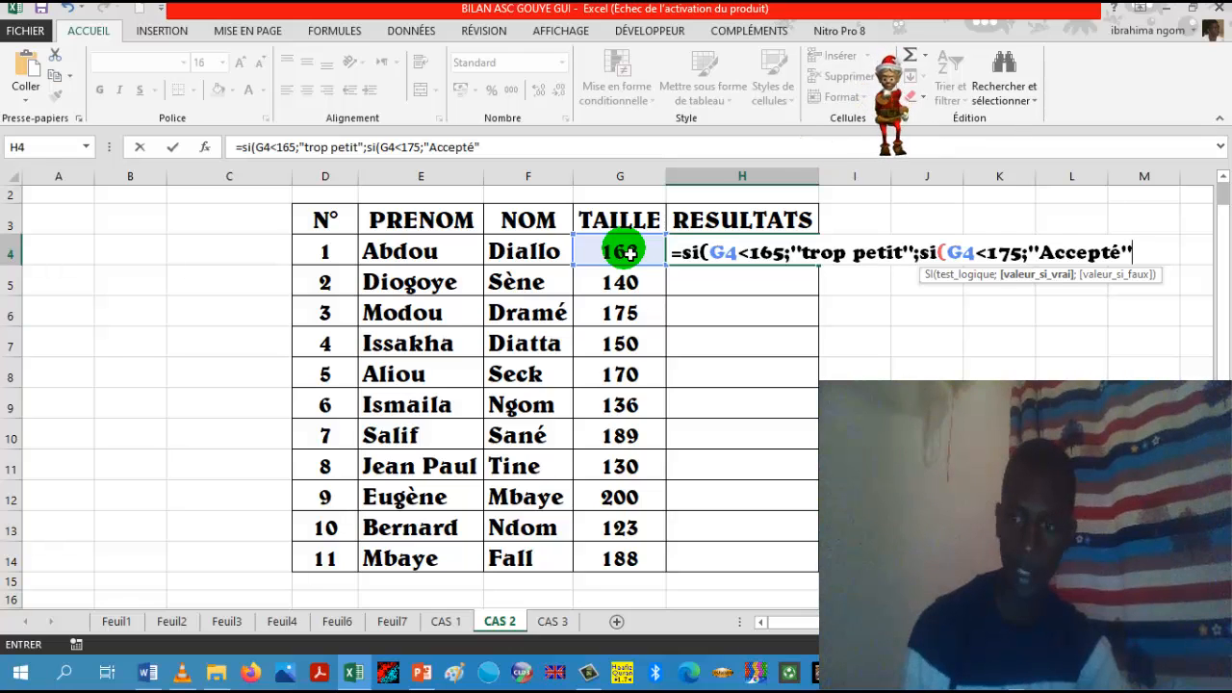
pyautogui.write(';')
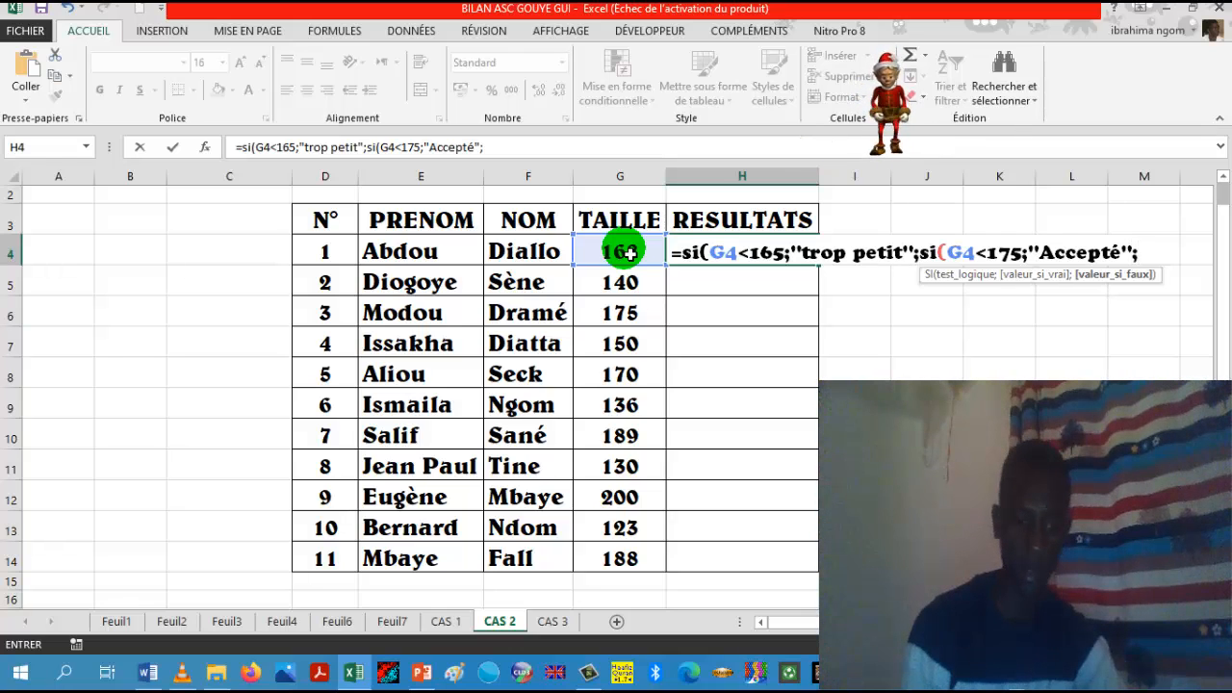
pyautogui.write('"')
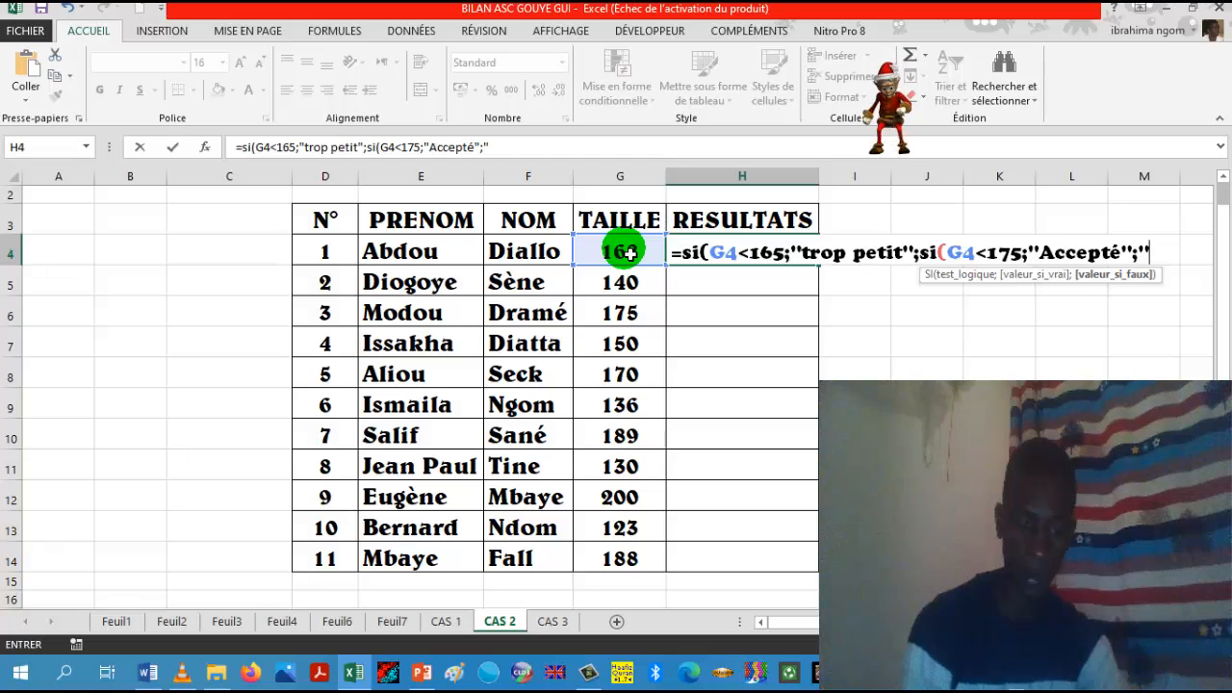
pyautogui.write('trop')
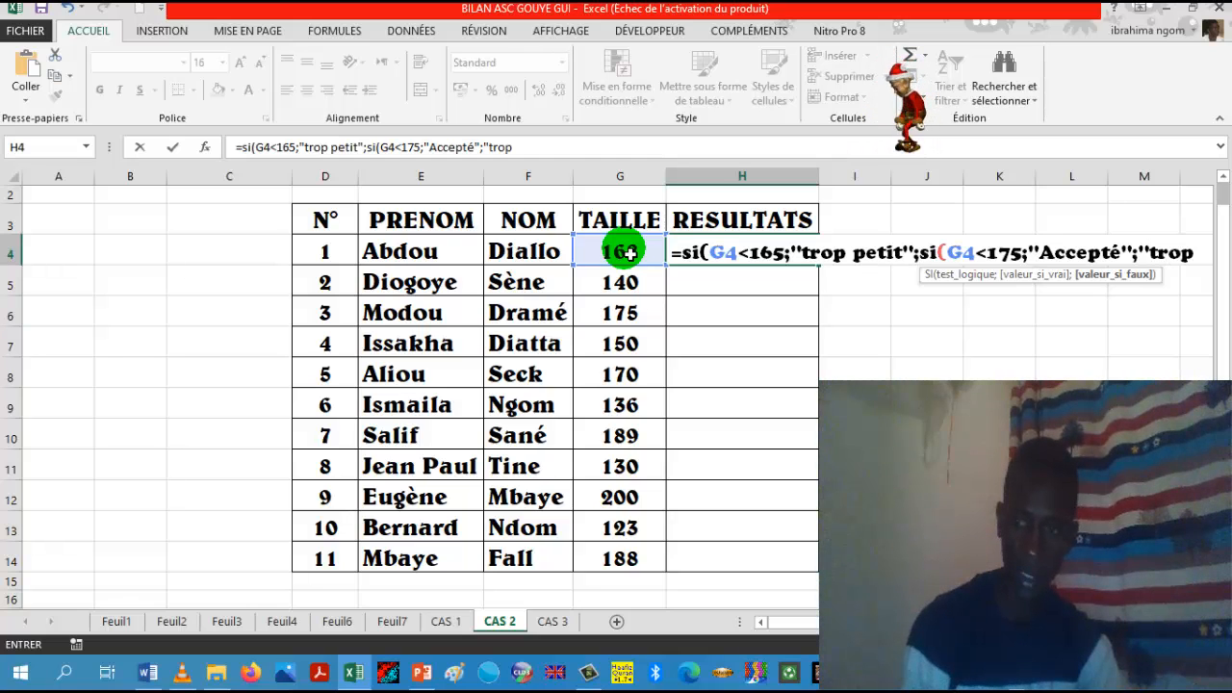
pyautogui.write(' g')
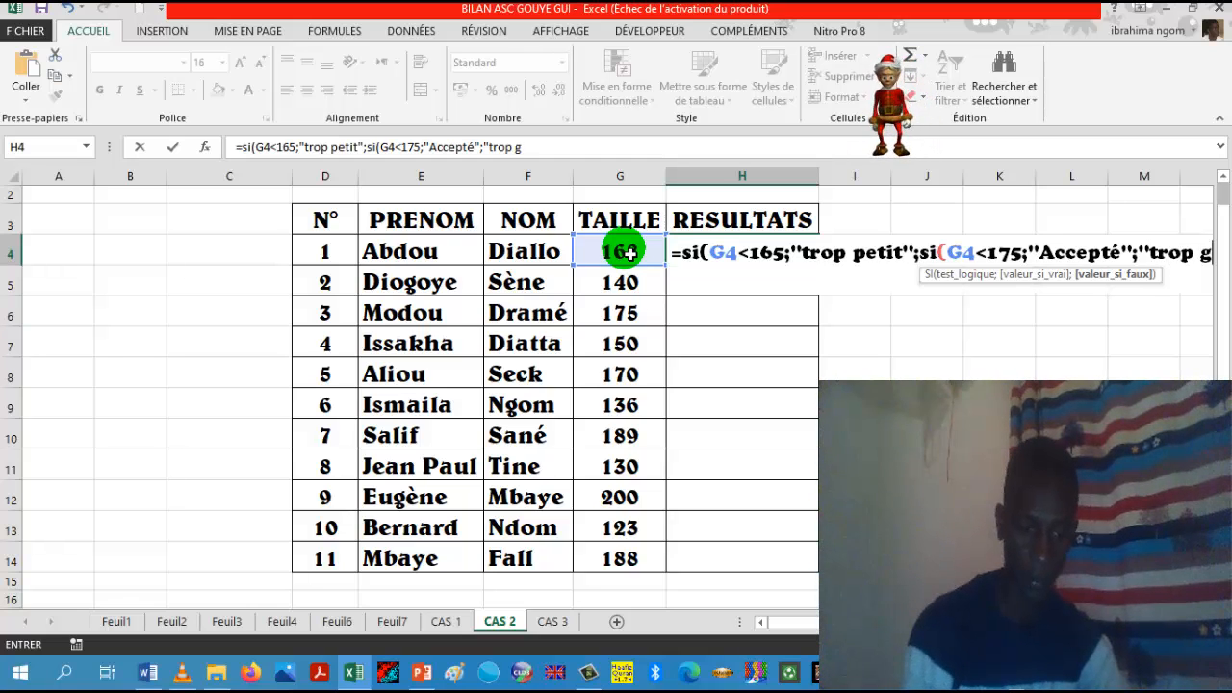
pyautogui.write('rand"')
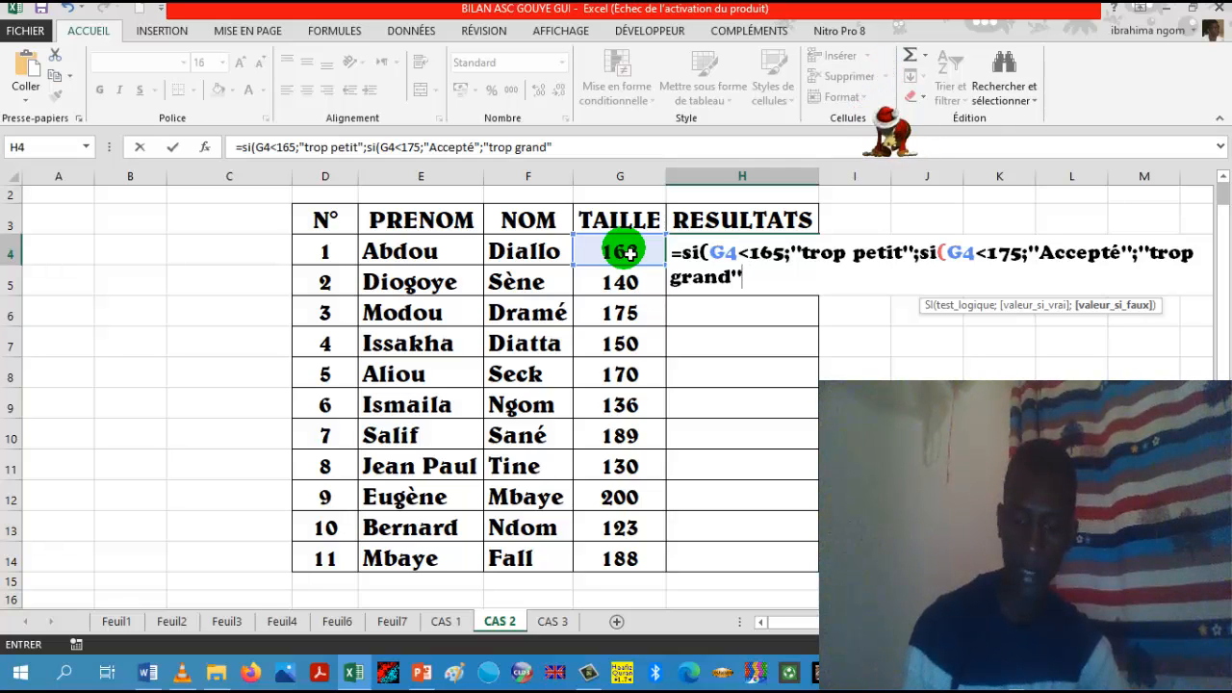
pyautogui.write('))')
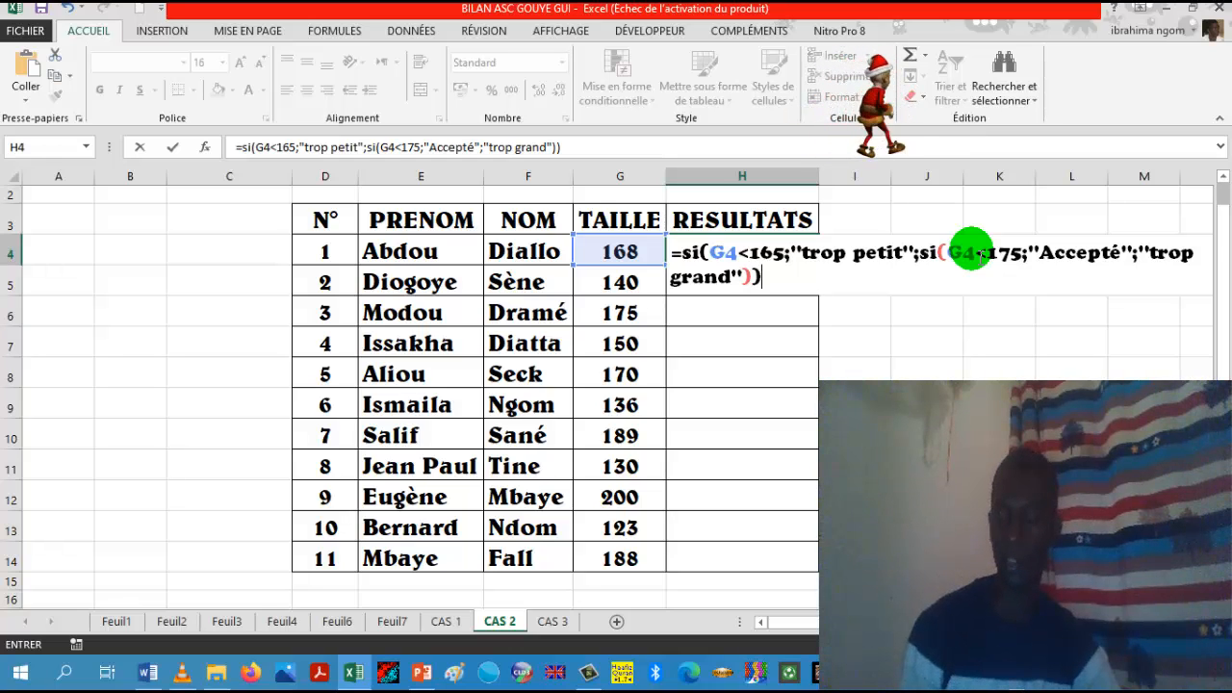
# Step: Add "trop grand" as the nested function's value-if-false, close both SI functions and enter the formula in H4
pyautogui.press('Return')
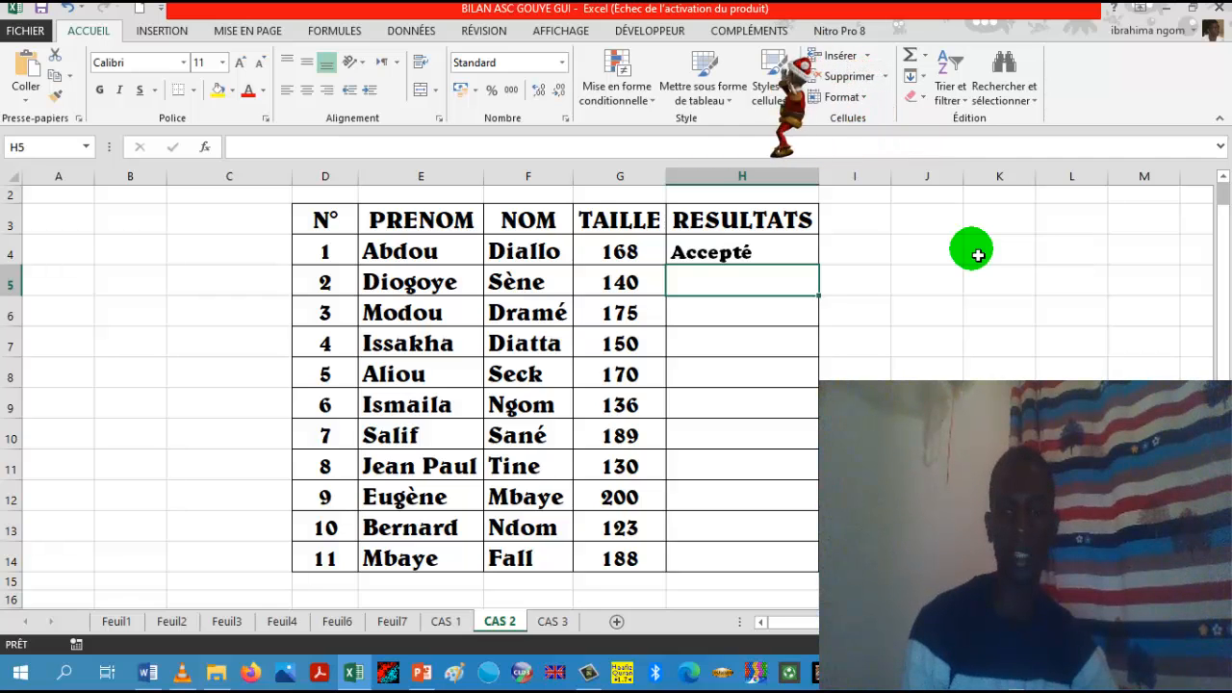
# Step: Fill the RESULTATS formula from H4 down through row 14 for the remaining people, then deselect the range
pyautogui.click(759, 257)
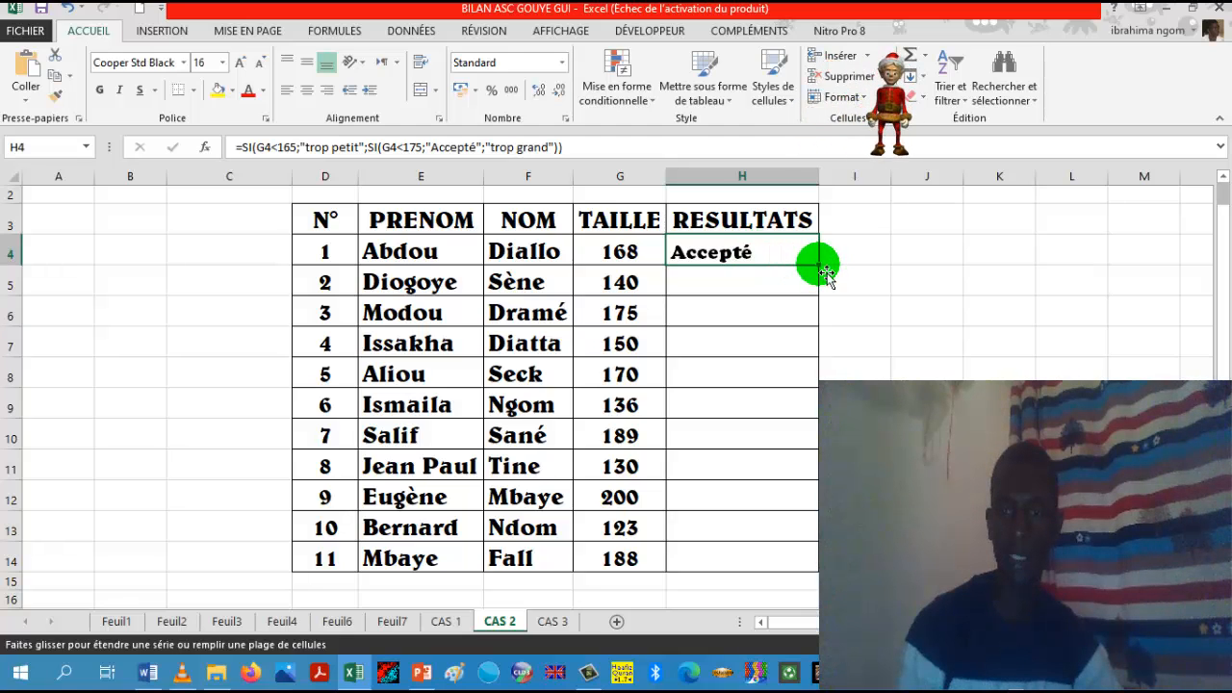
pyautogui.doubleClick(825, 272)
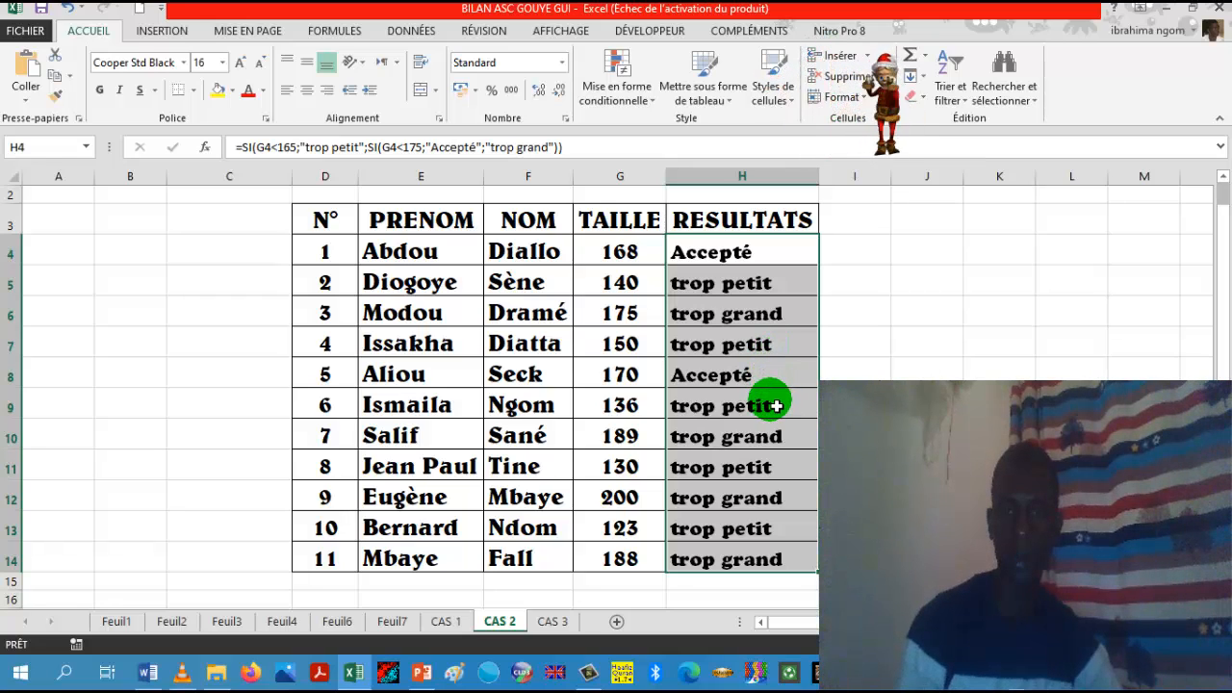
pyautogui.click(847, 377)
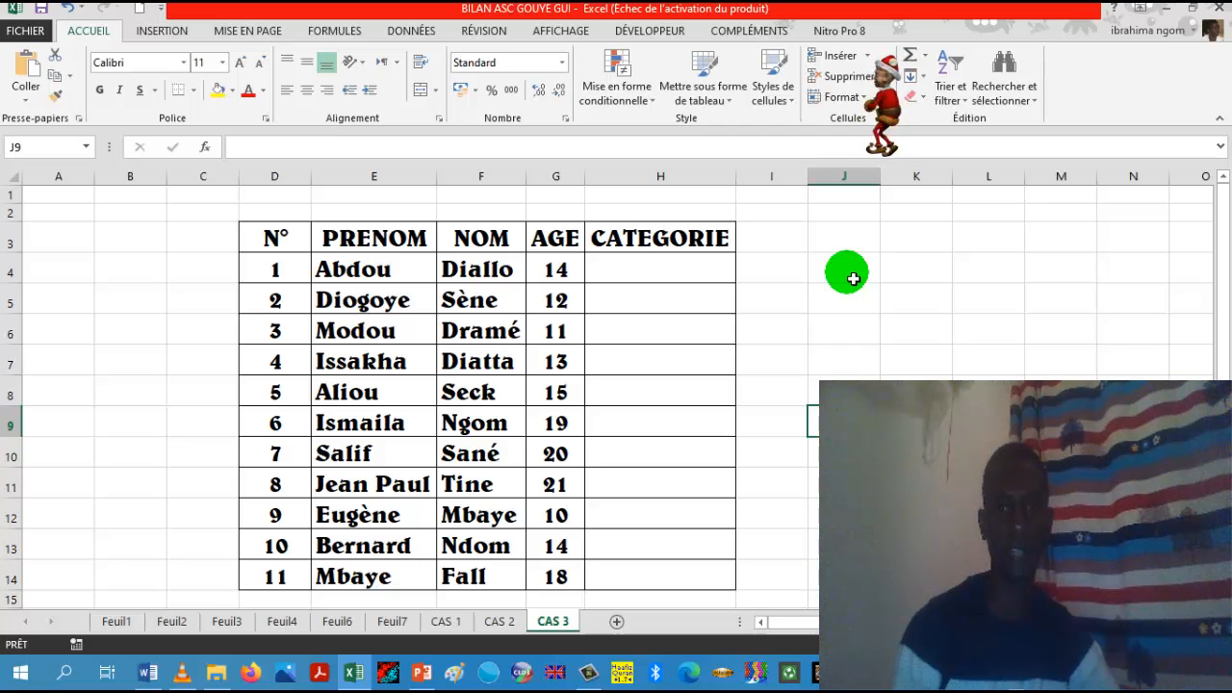
# Step: Start an SI formula in H4, the first CATEGORIE cell, with the logical test G4<13
pyautogui.click(696, 281)
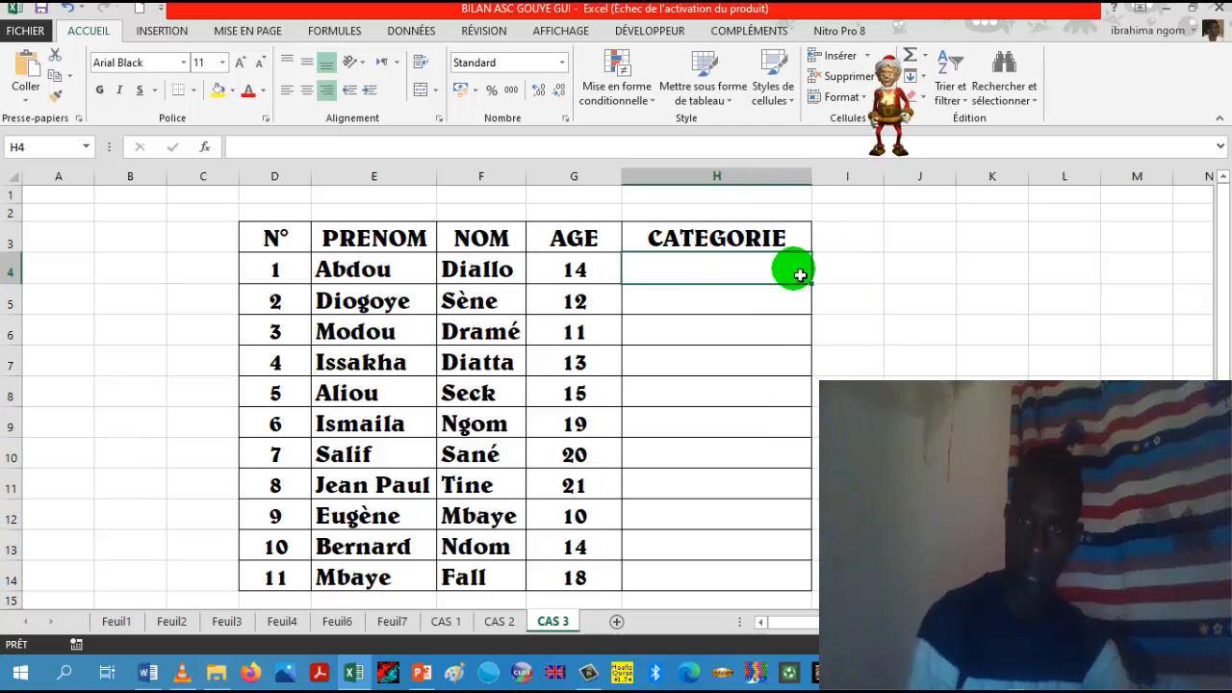
pyautogui.write('=')
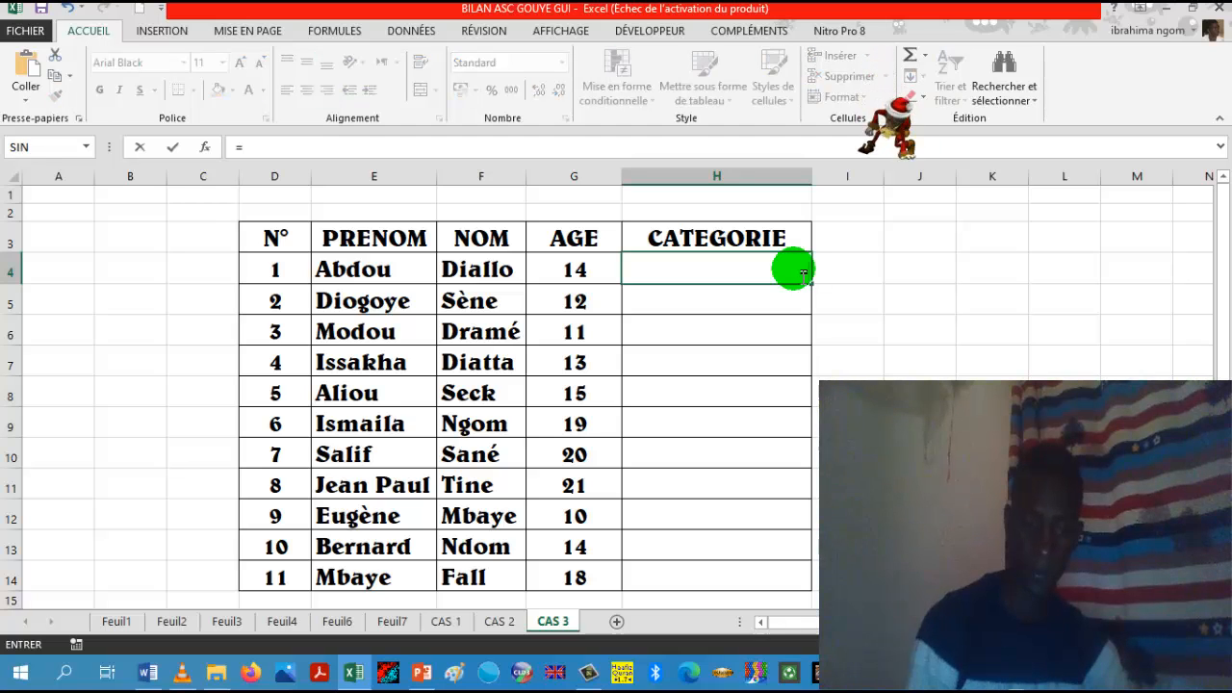
pyautogui.write('si')
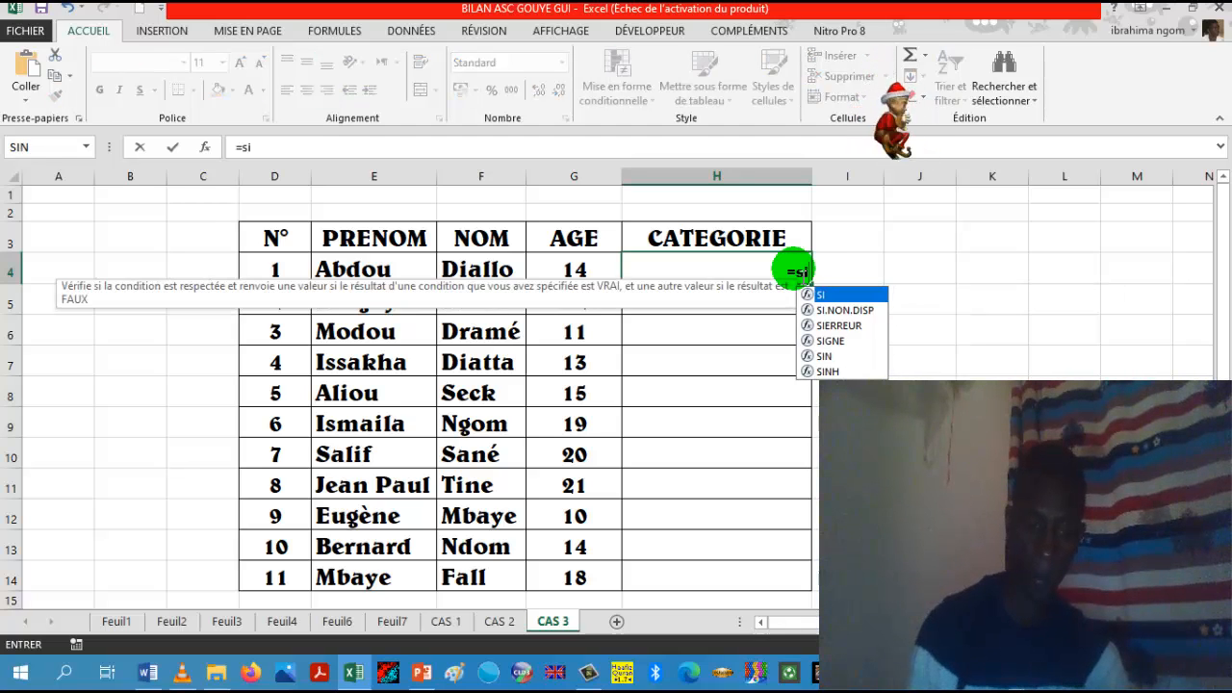
pyautogui.write('(')
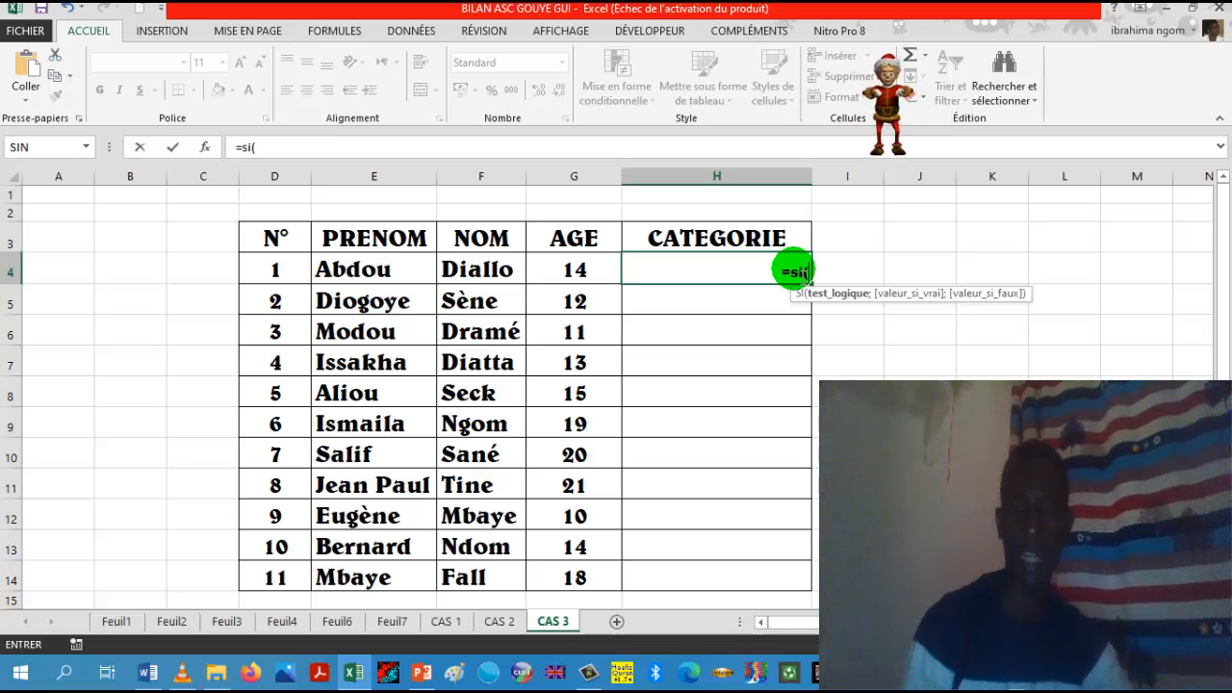
pyautogui.click(608, 275)
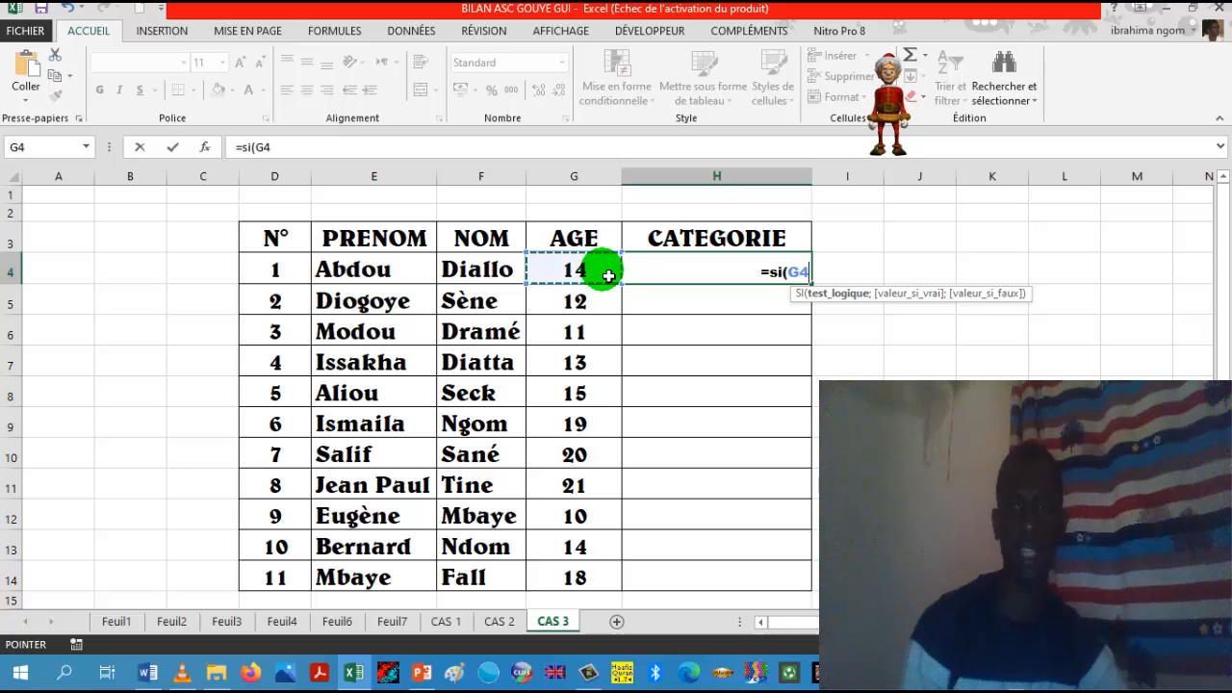
pyautogui.write('<')
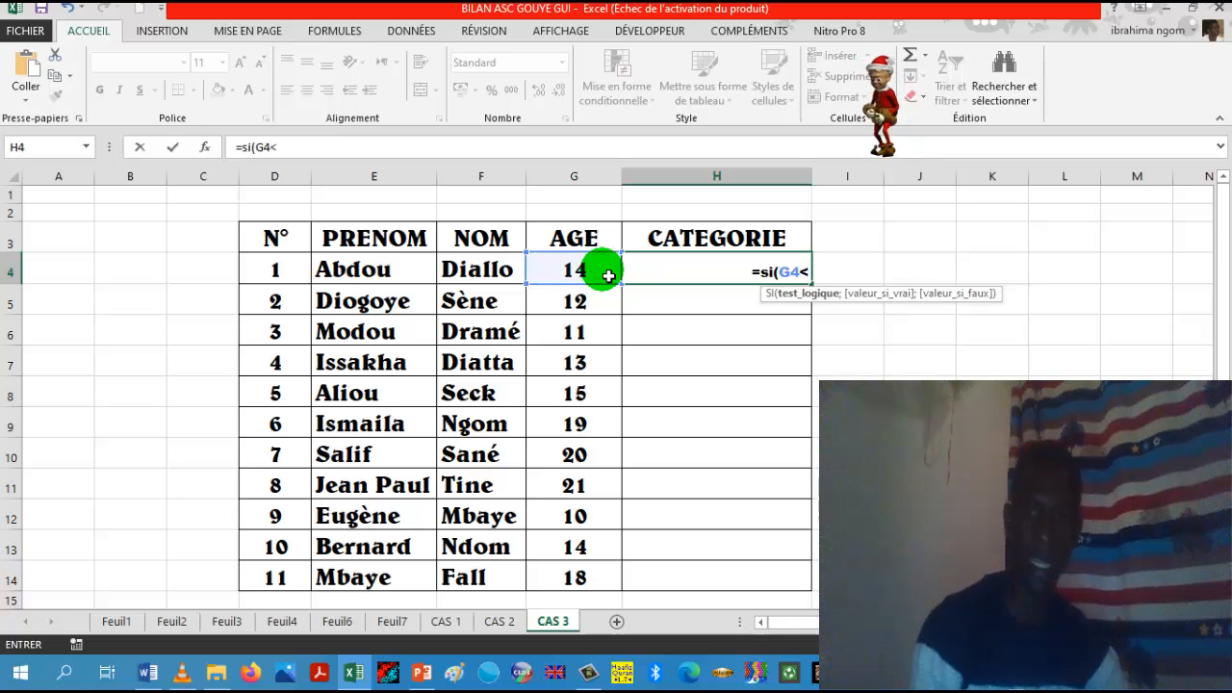
pyautogui.write('13')
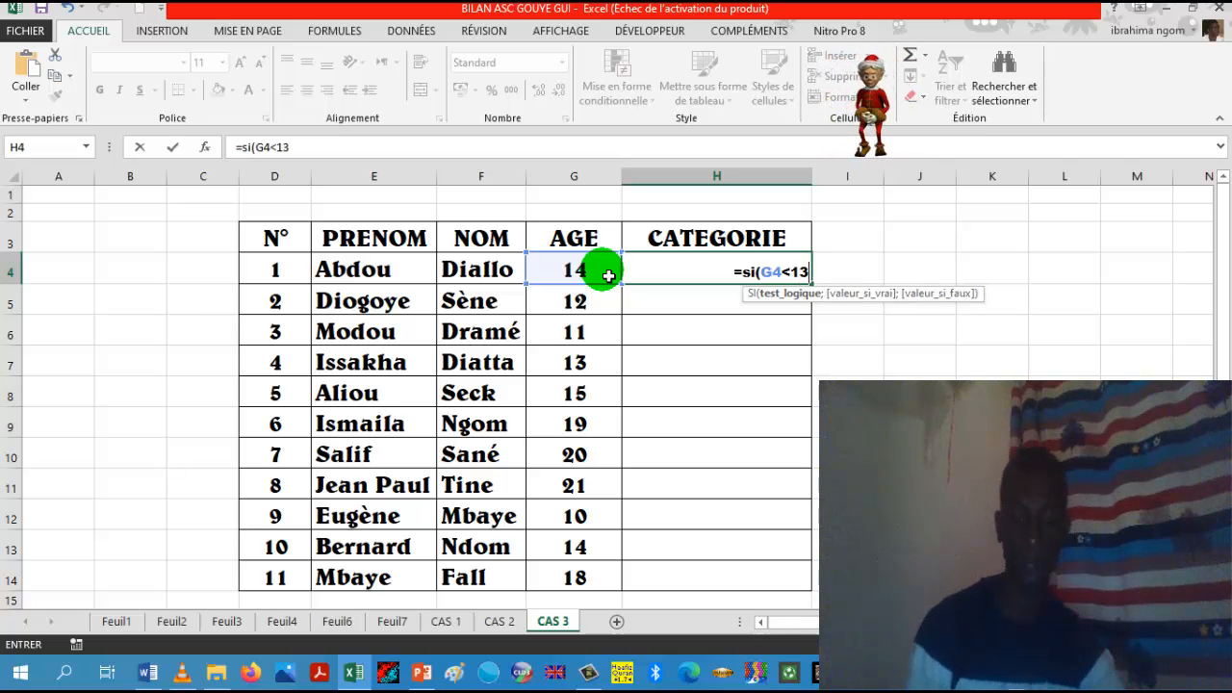
# Step: Add "Minime" as the value returned when the G4<13 test is true
pyautogui.write(';')
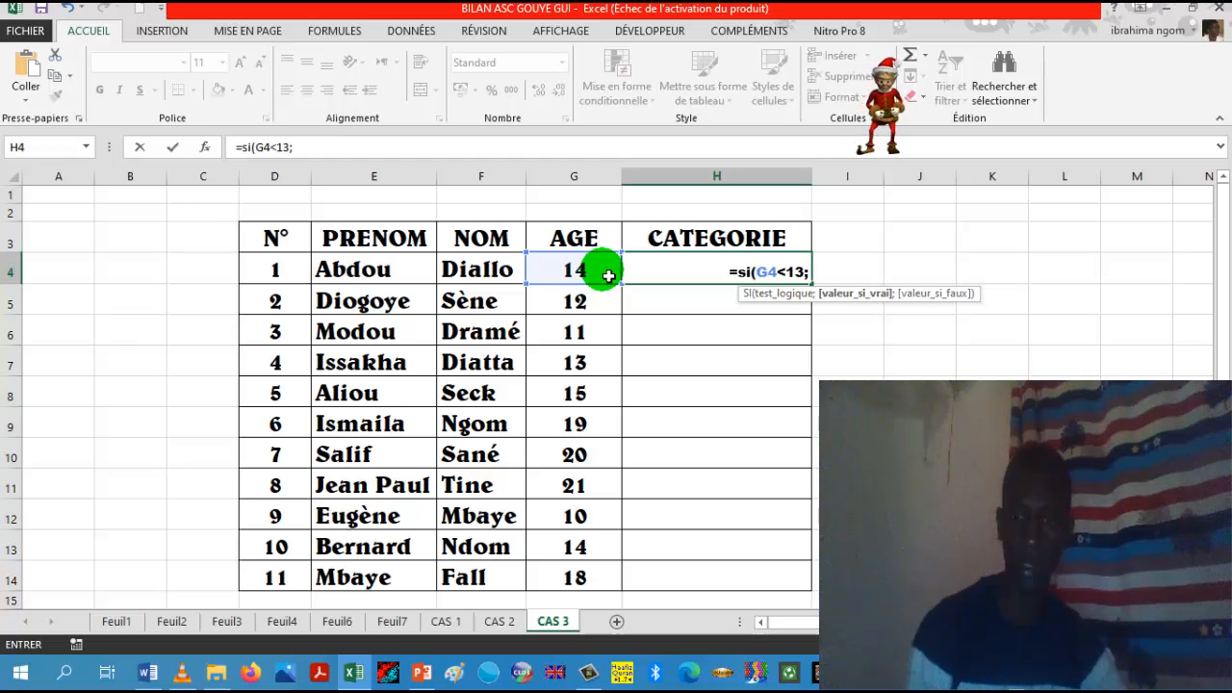
pyautogui.write('"')
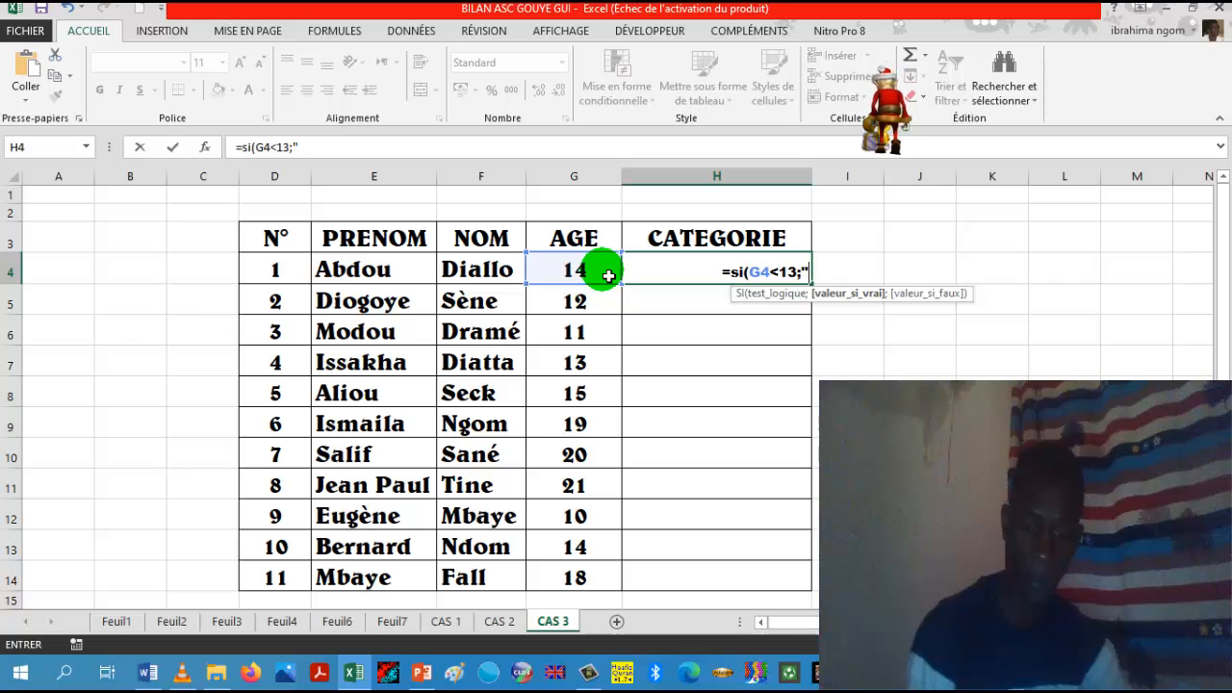
pyautogui.write('Minime')
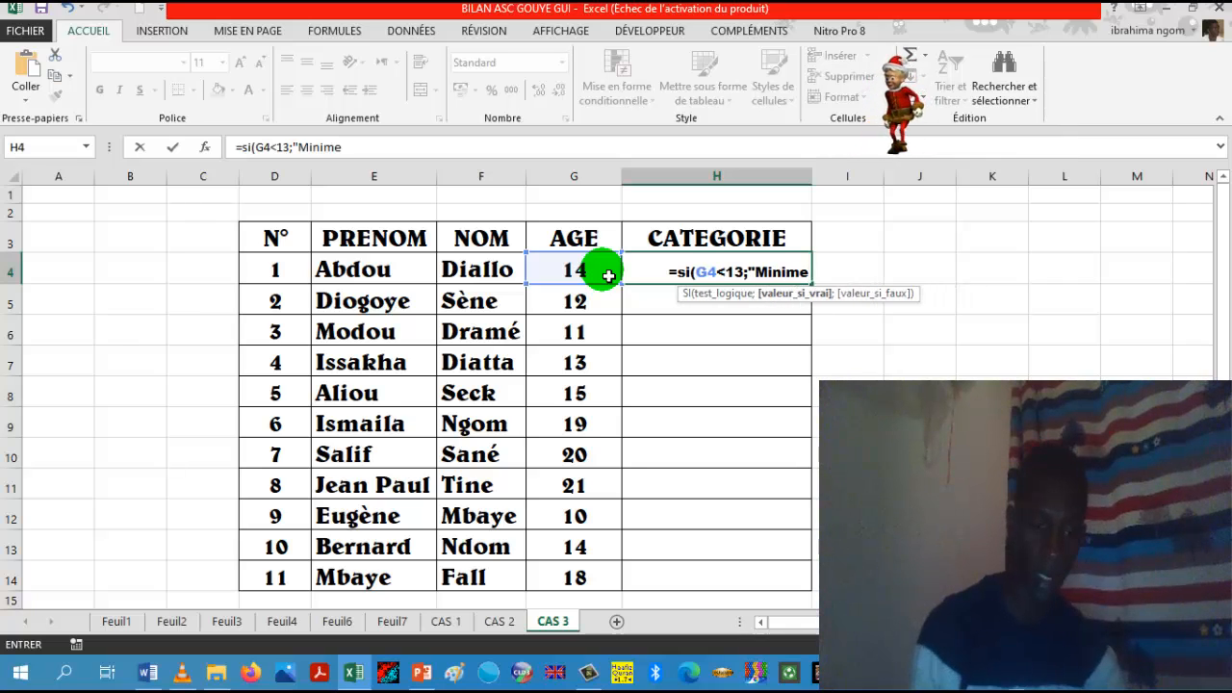
pyautogui.write('"')
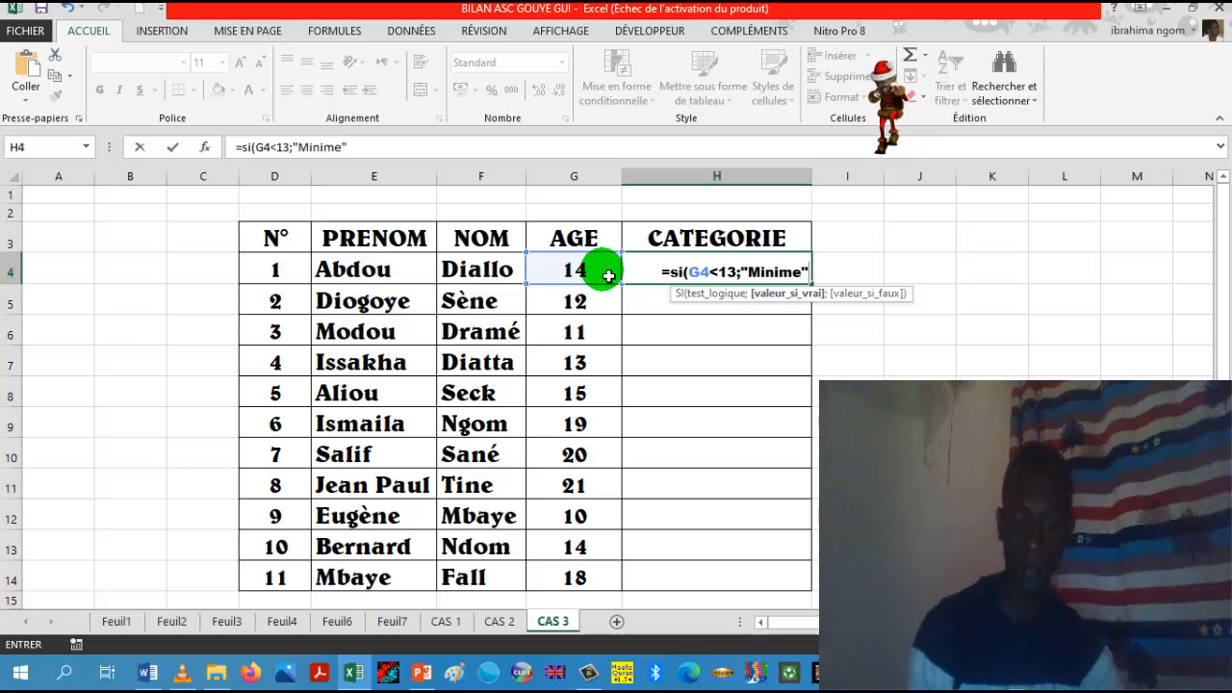
pyautogui.write(';')
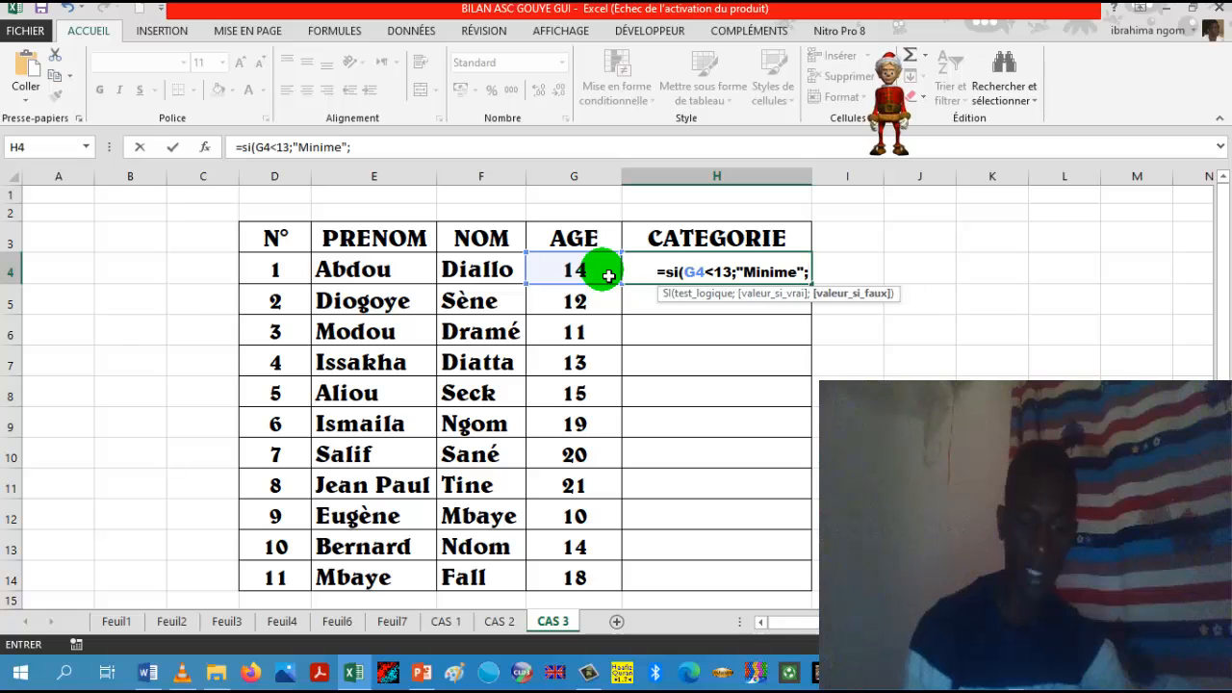
pyautogui.write('si')
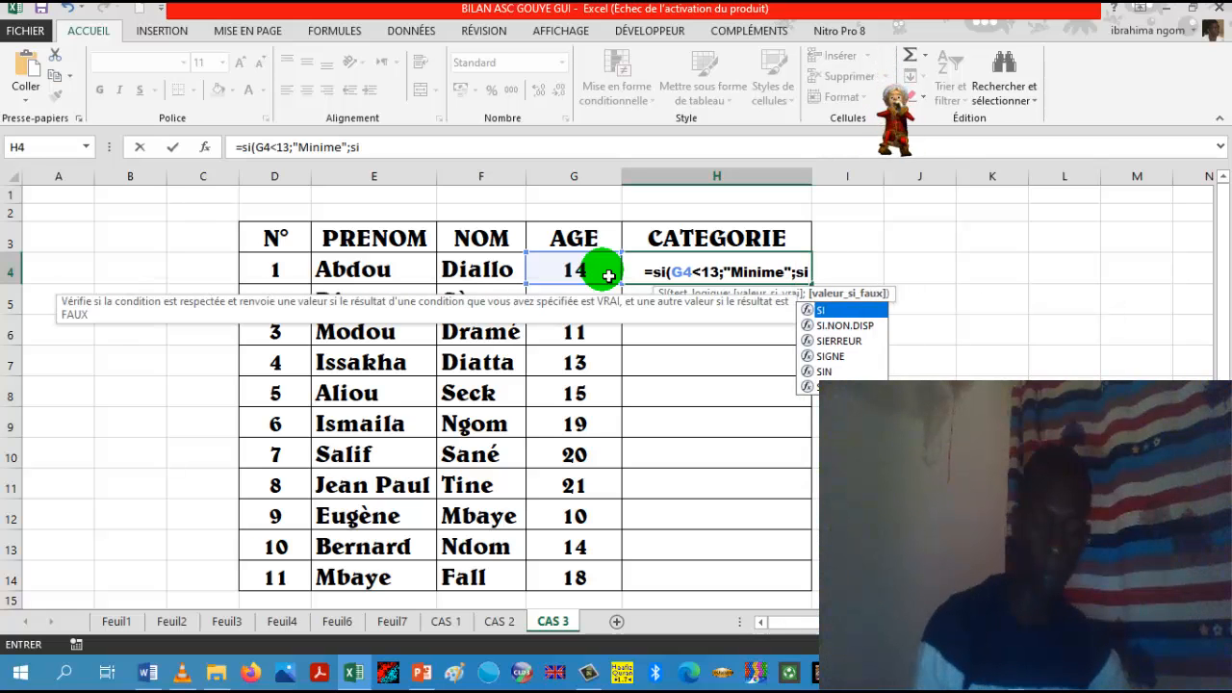
pyautogui.write('(')
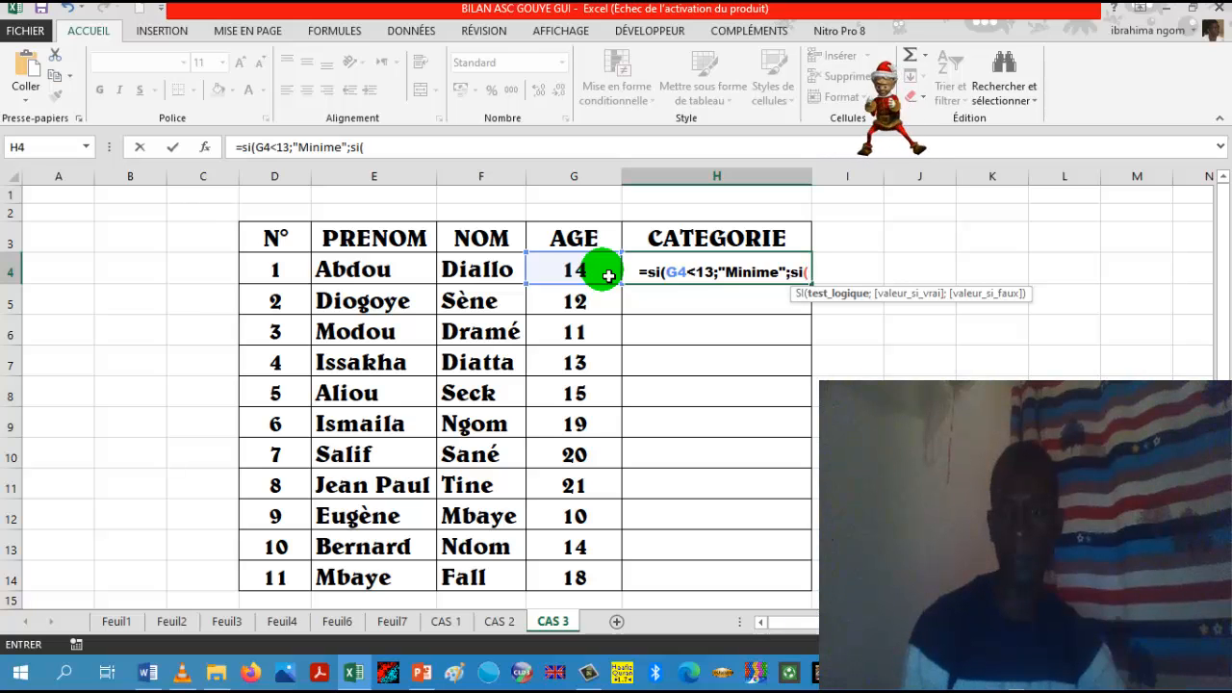
# Step: Nest a second SI function as the value-if-false argument, with the logical test G4<17
pyautogui.click(580, 272)
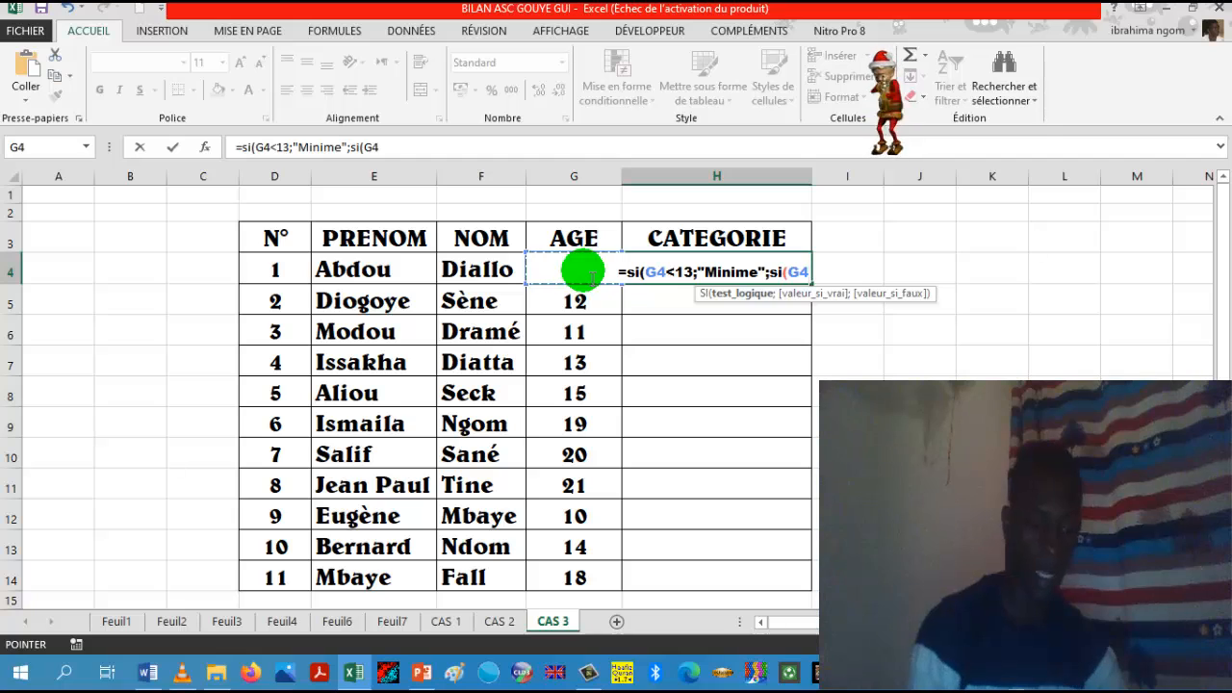
pyautogui.write('<')
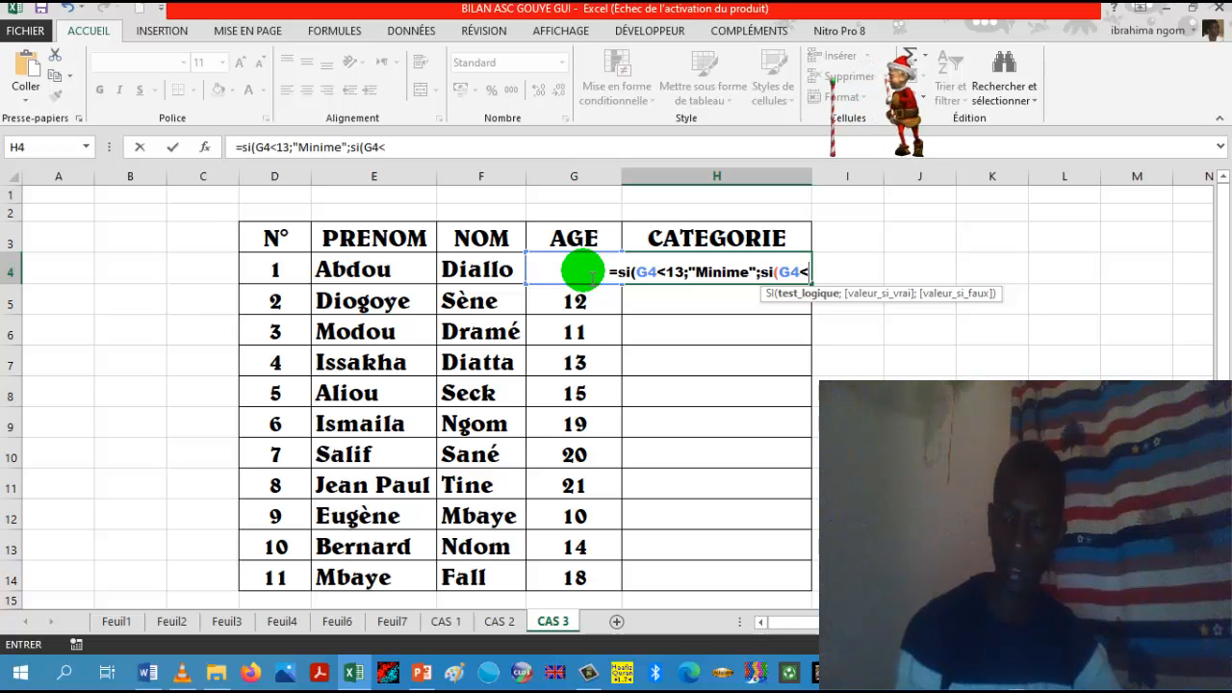
pyautogui.write('17')
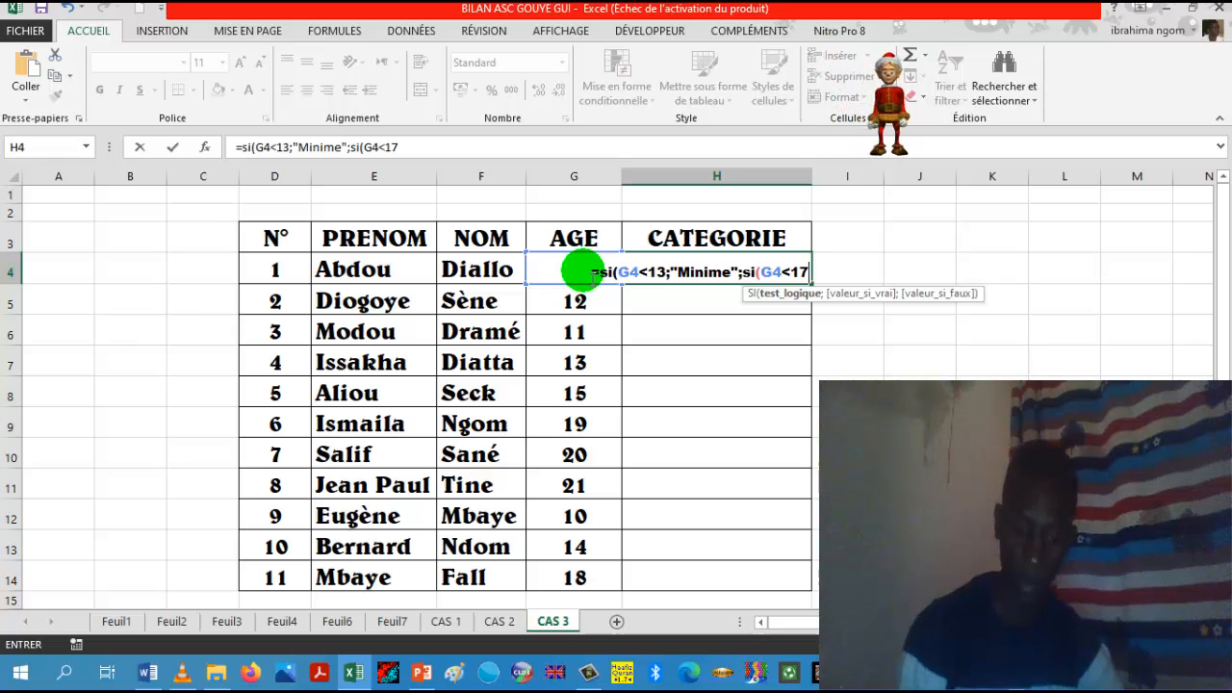
pyautogui.write(';')
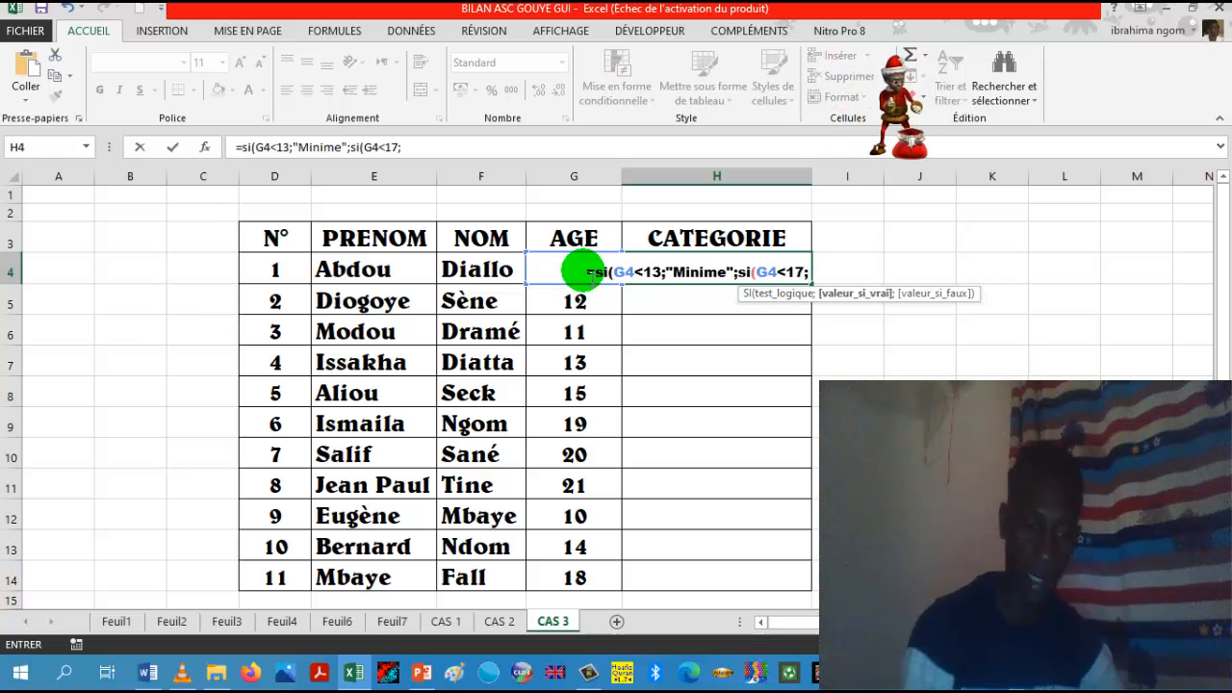
pyautogui.write('"')
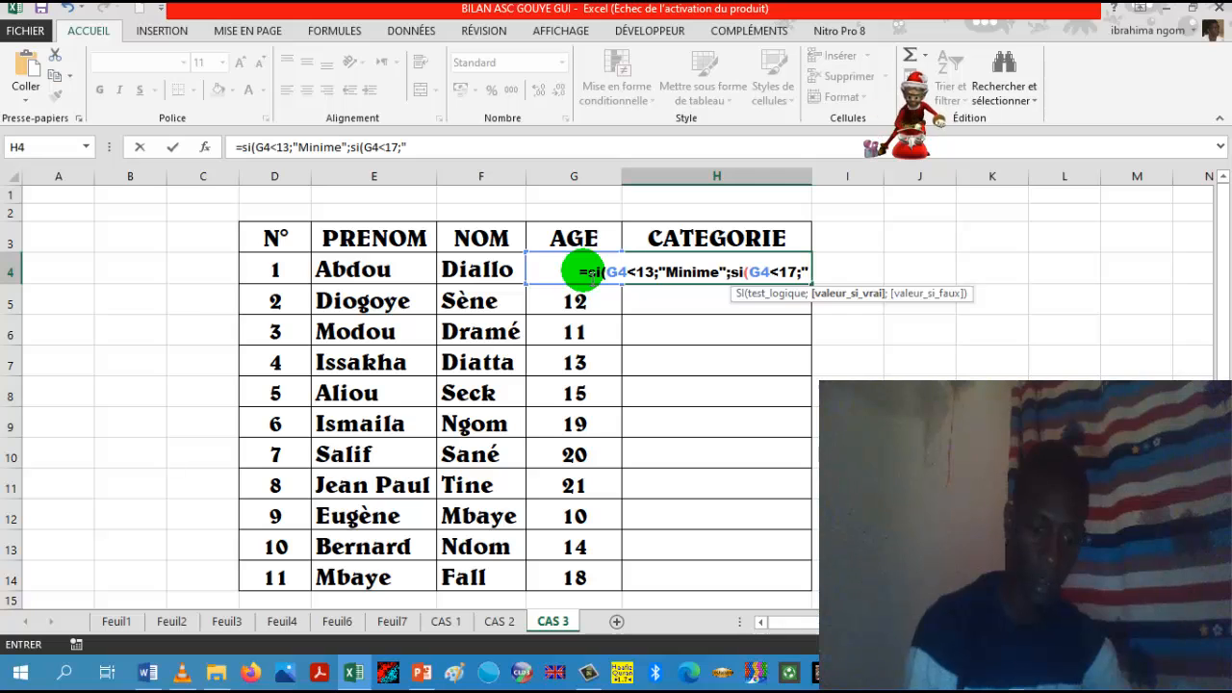
pyautogui.write('Ca')
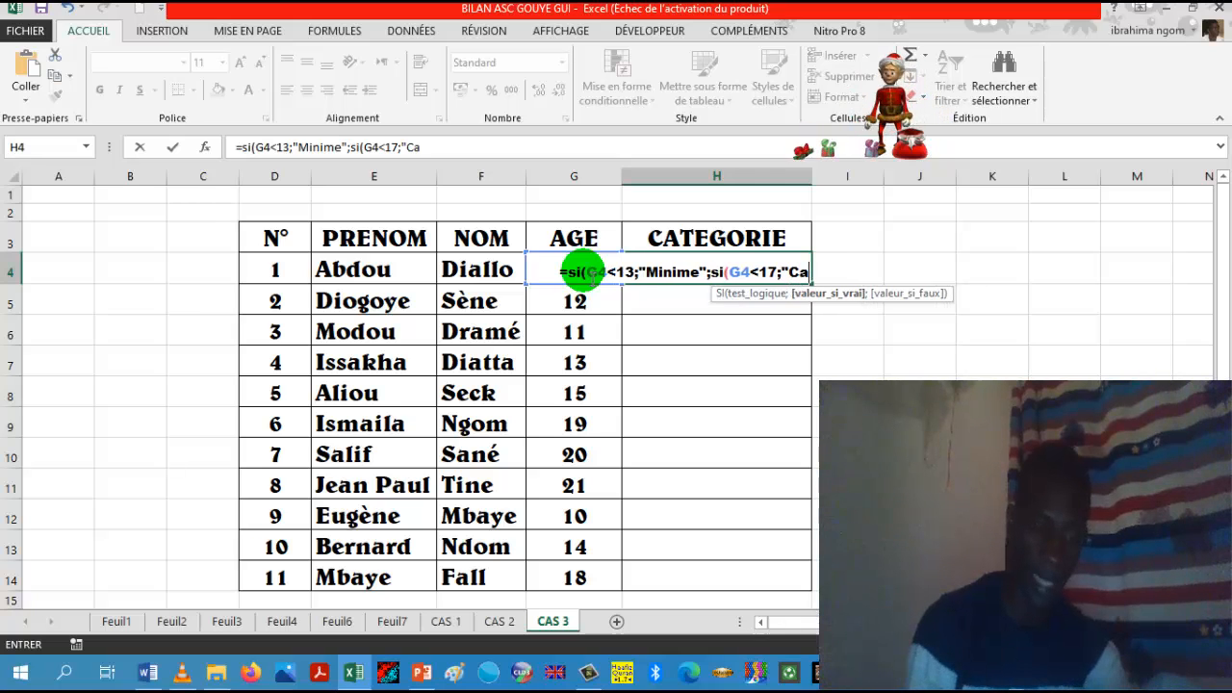
pyautogui.write('det')
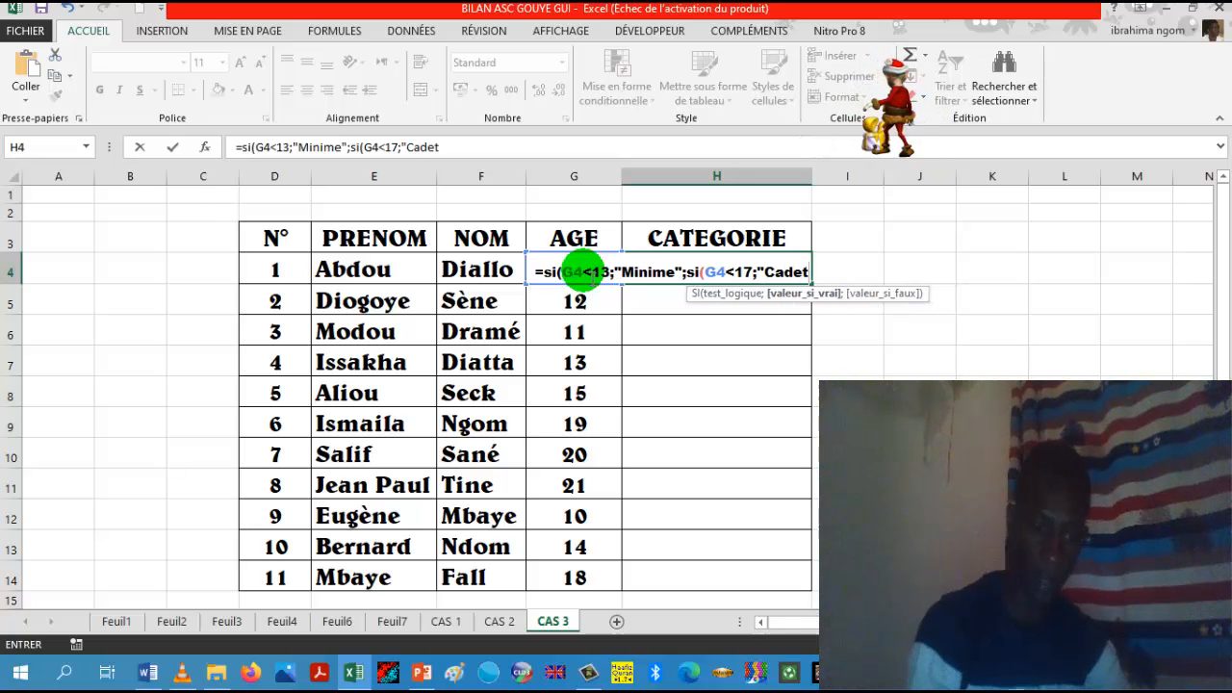
pyautogui.write('"')
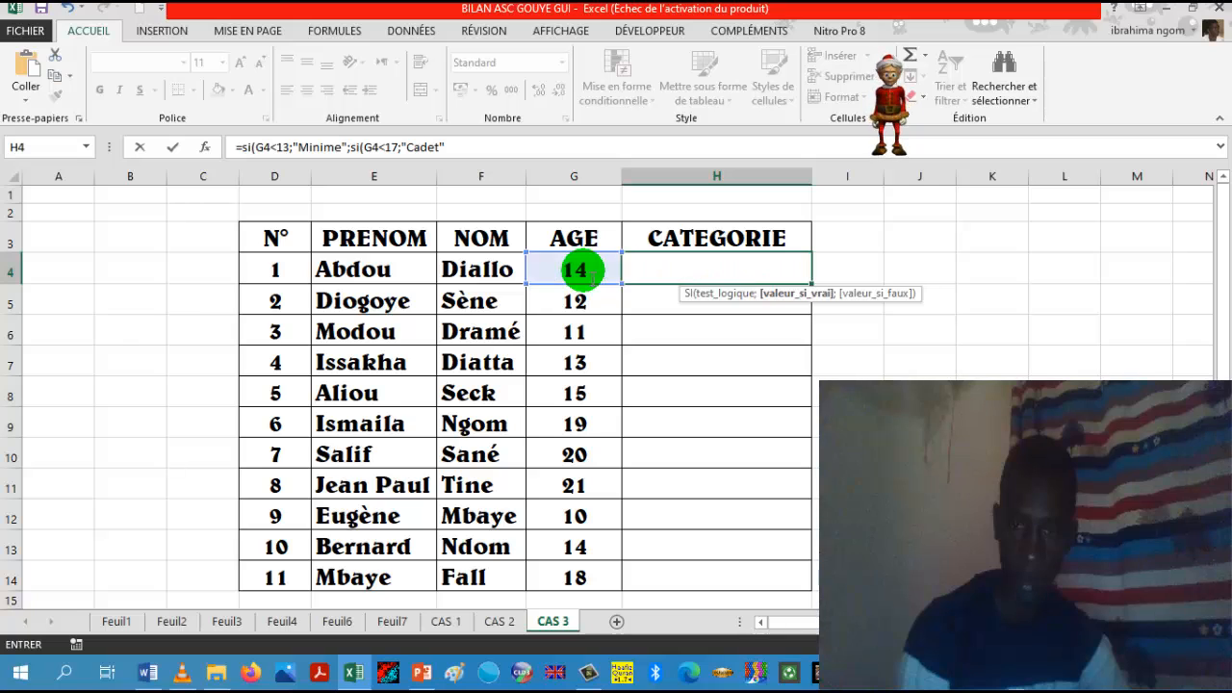
pyautogui.write(';')
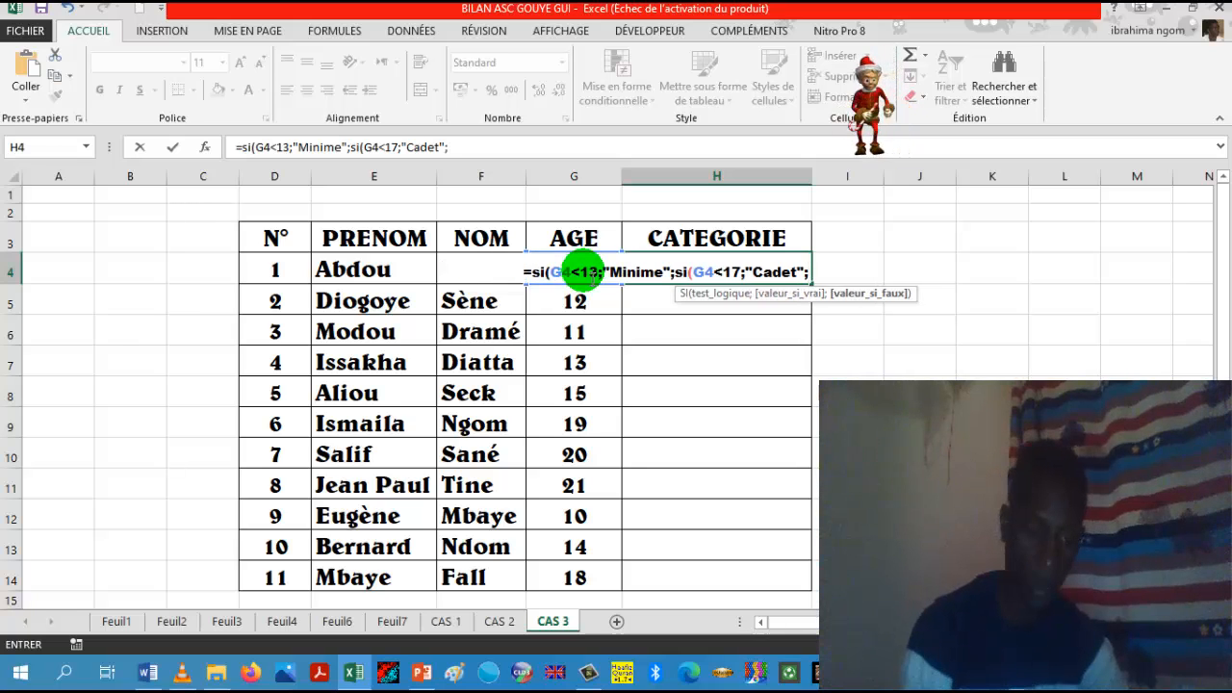
pyautogui.write('"')
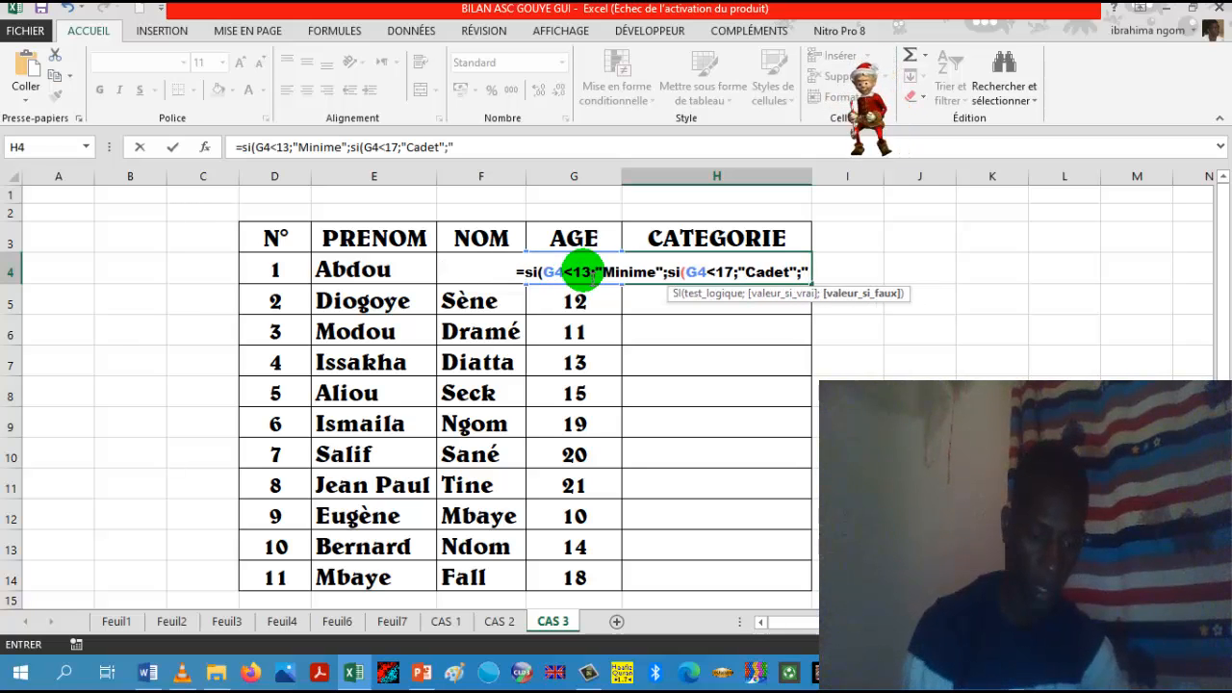
pyautogui.write('Se')
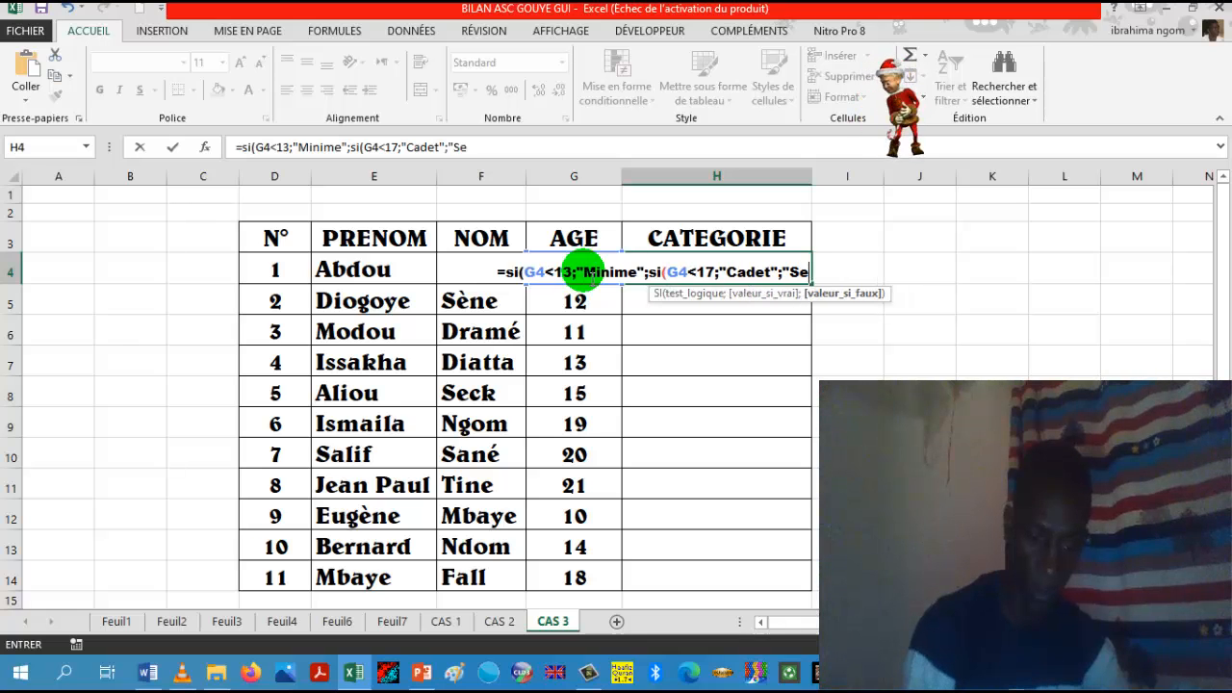
pyautogui.write('nior')
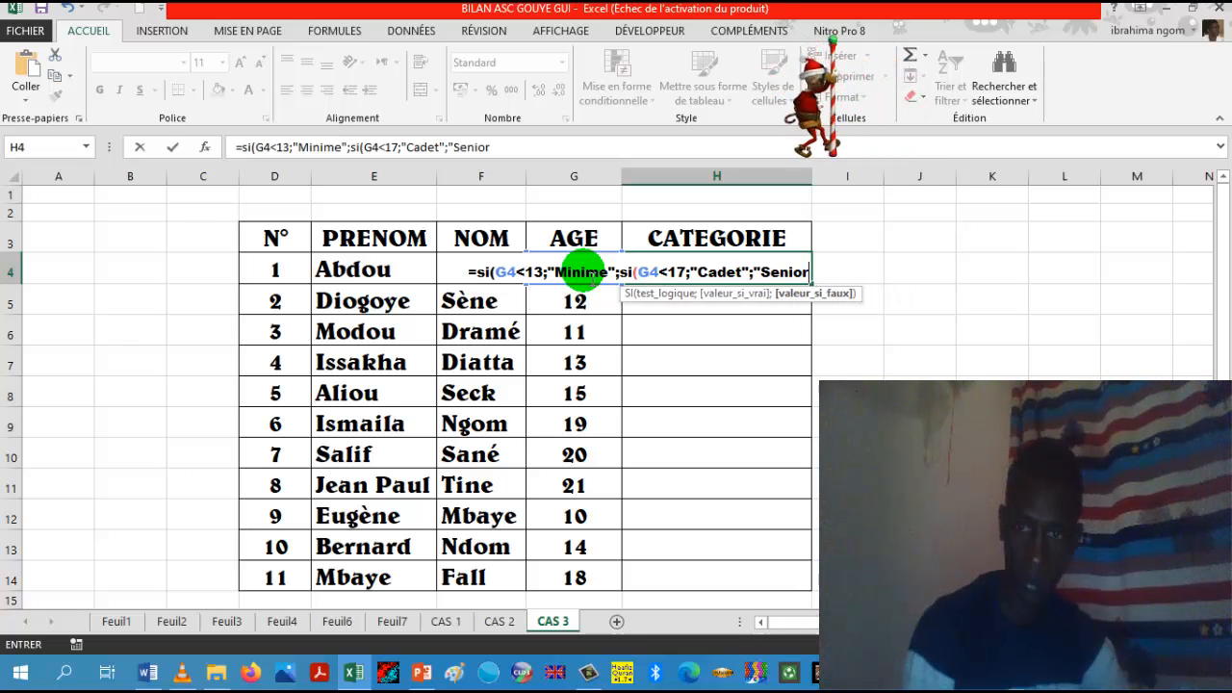
pyautogui.write('"')
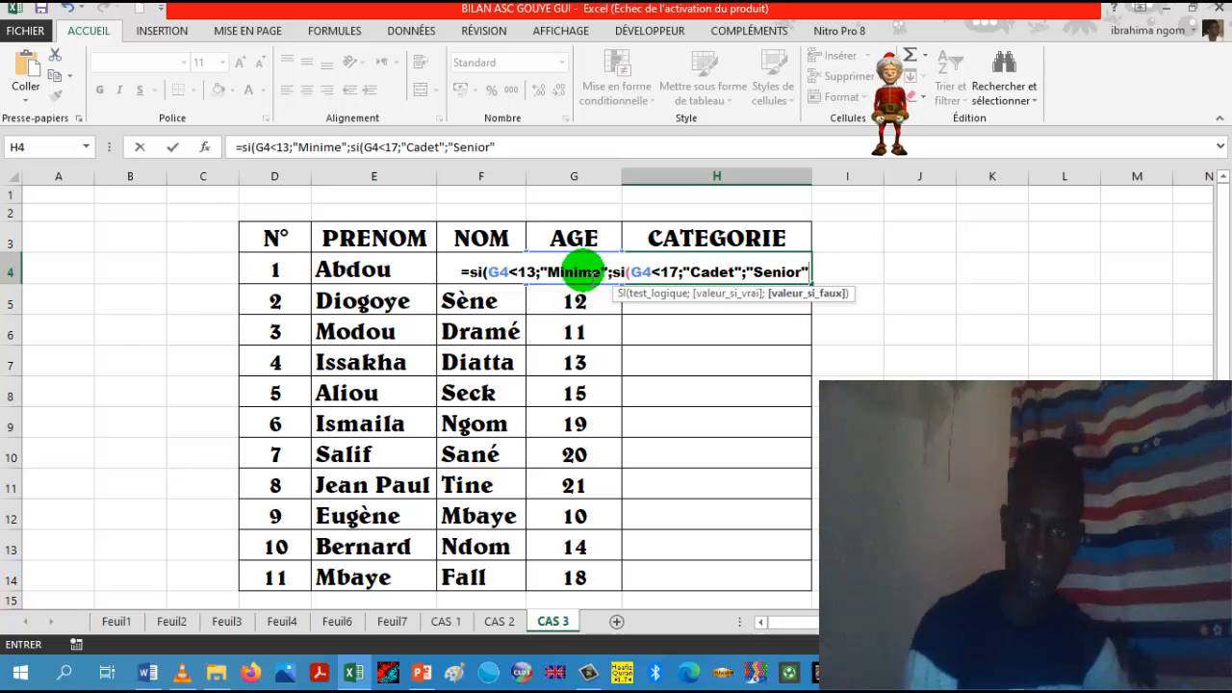
pyautogui.write('))')
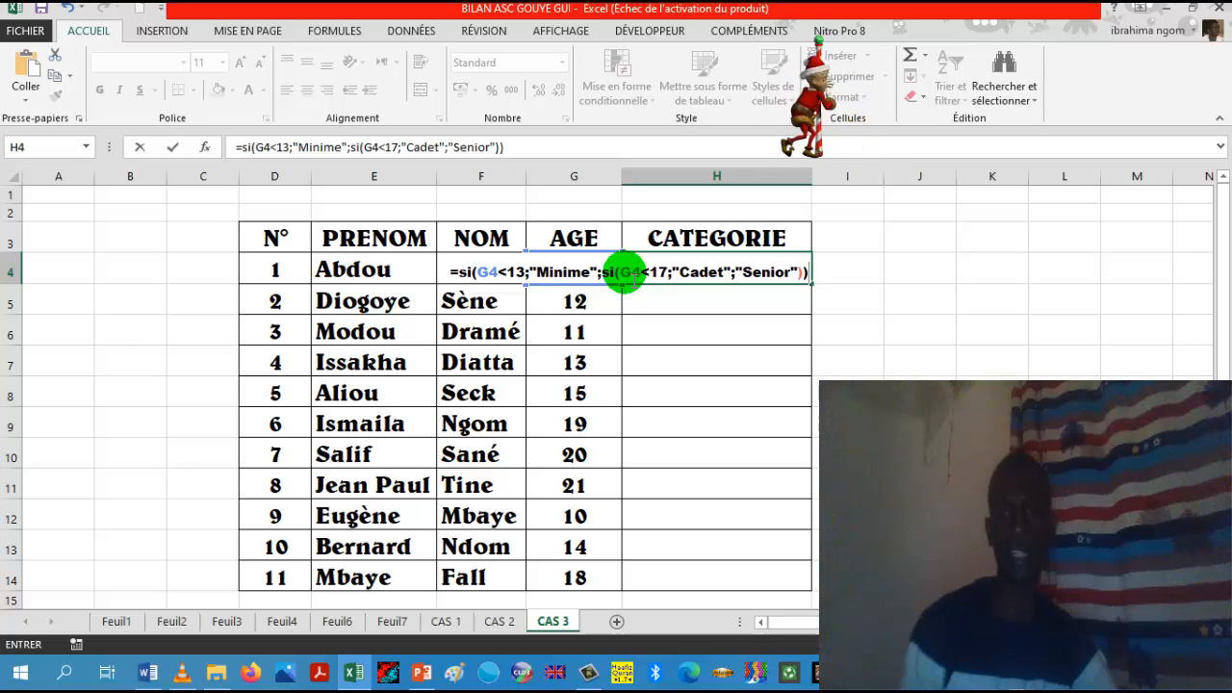
# Step: Add "Senior" as the nested function's value-if-false, close both SI functions and enter the formula in H4
pyautogui.press('Return')
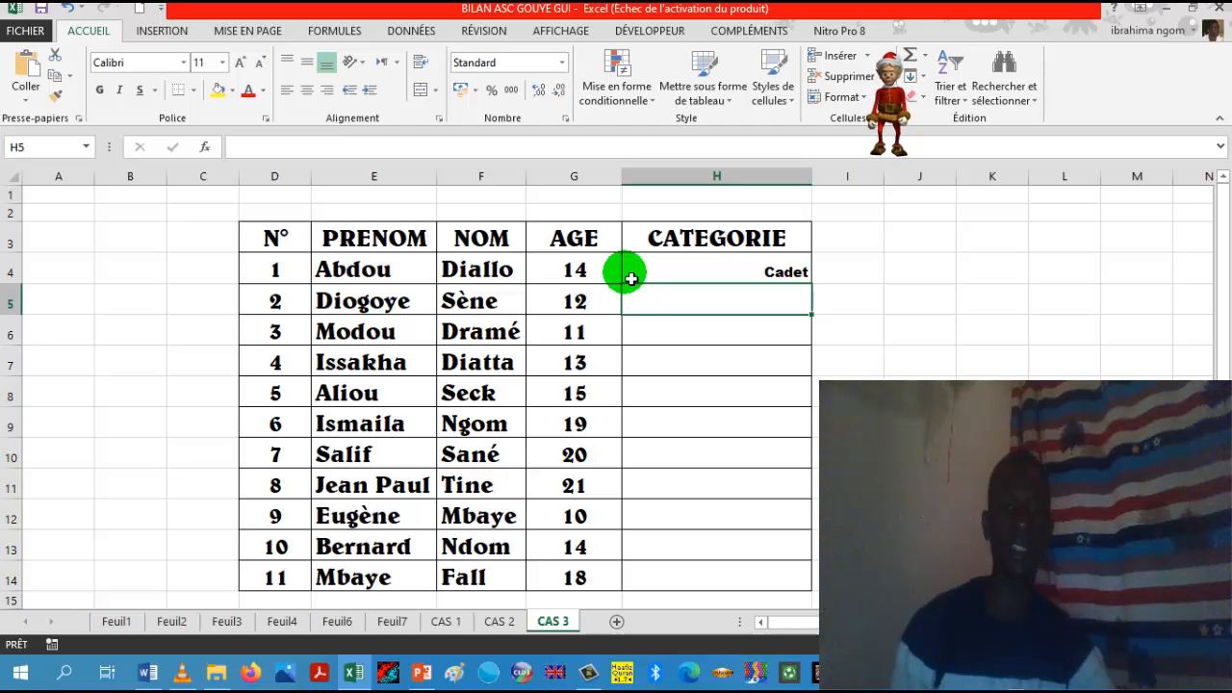
# Step: Fill the CATEGORIE formula from H4 down through row 14 for the remaining people, then reselect H4 alone
pyautogui.click(700, 260)
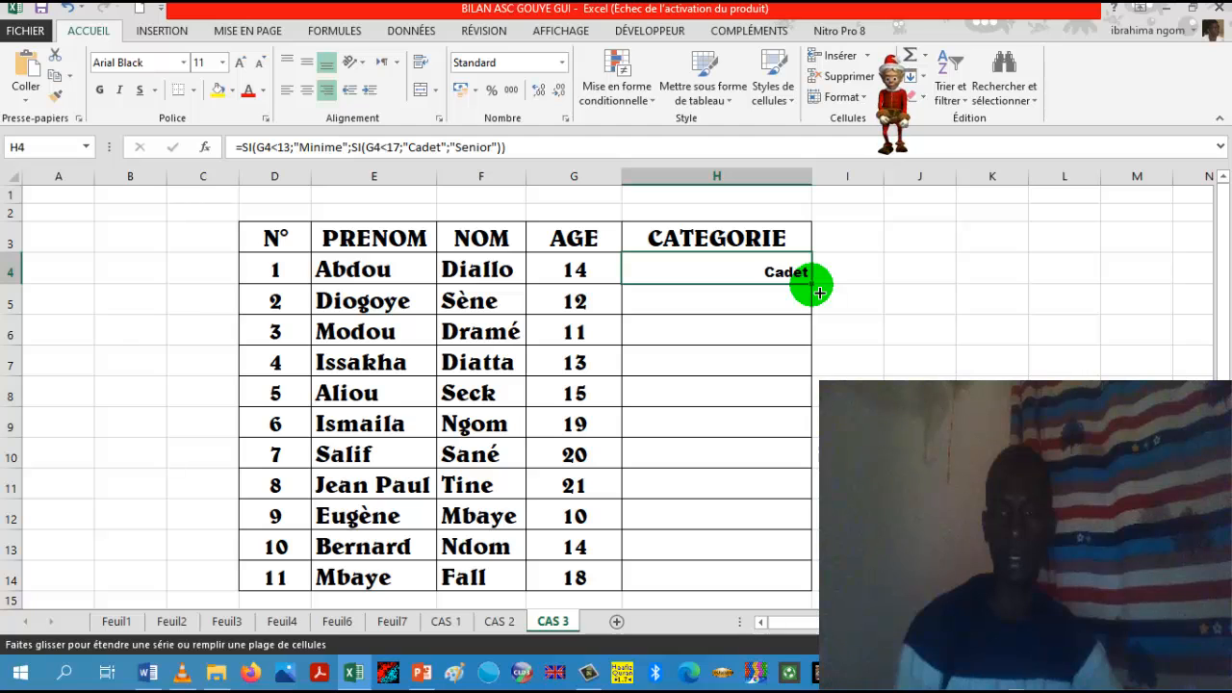
pyautogui.moveTo(819, 293); pyautogui.dragTo(814, 589)
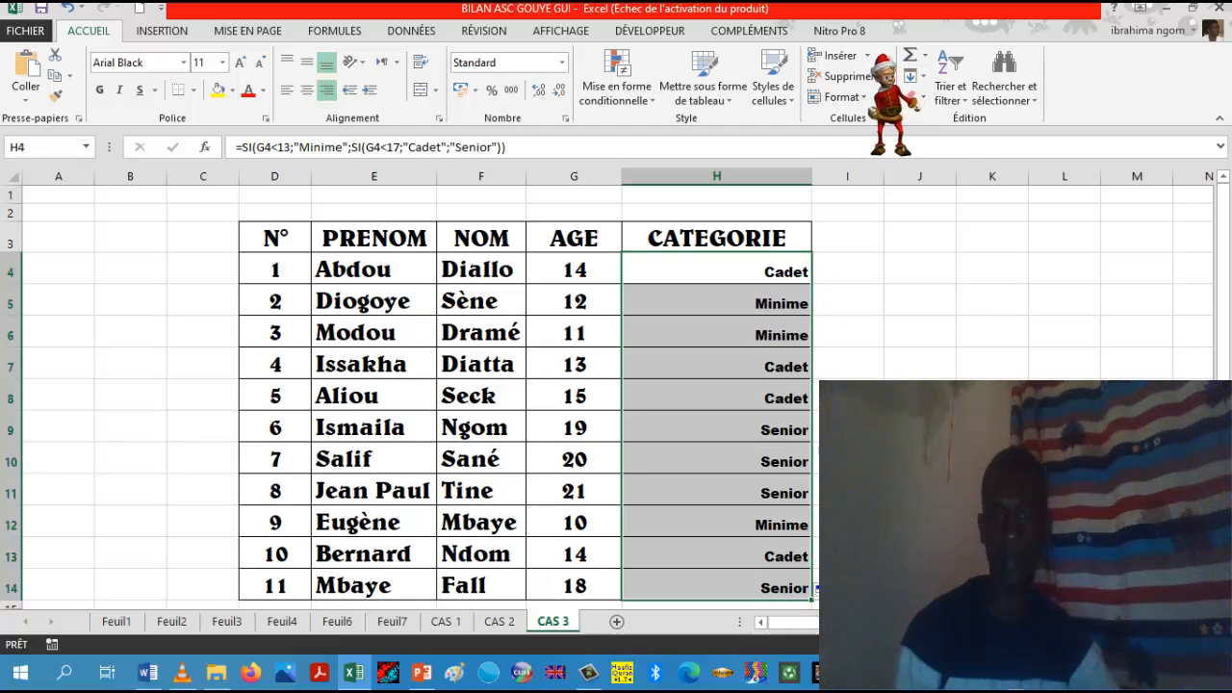
pyautogui.click(782, 275)
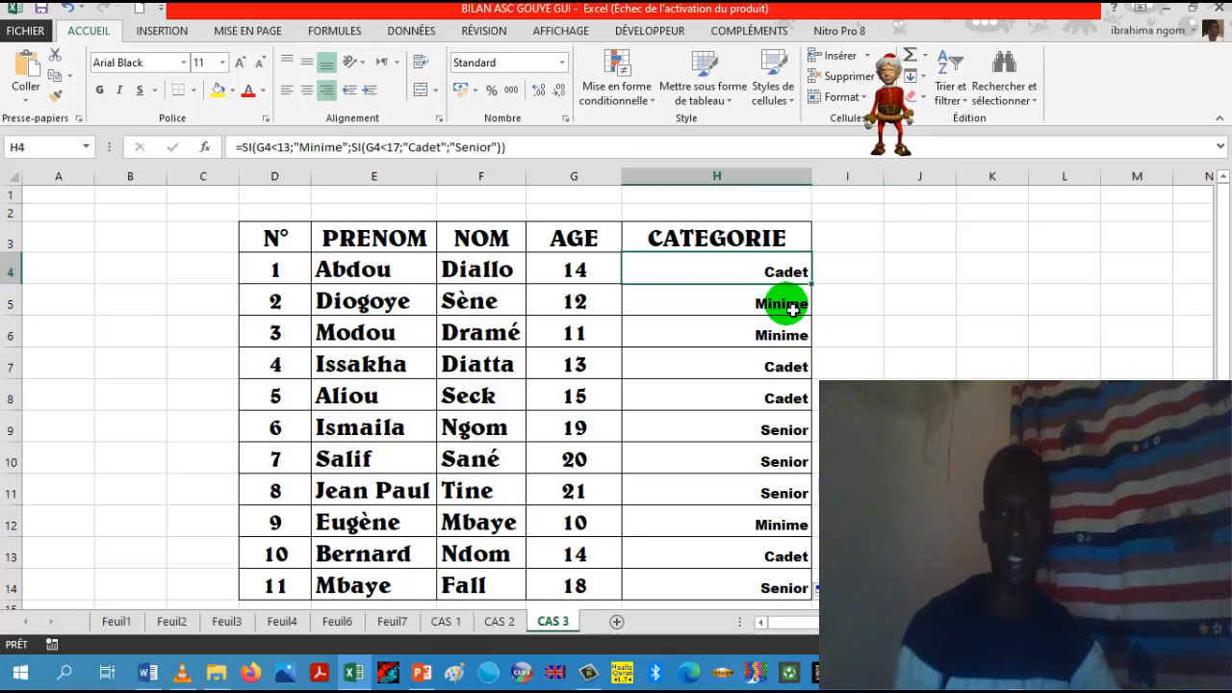
# Step: Check the copied CATEGORIE formulas cell by cell from H5 to H8
pyautogui.click(792, 309)
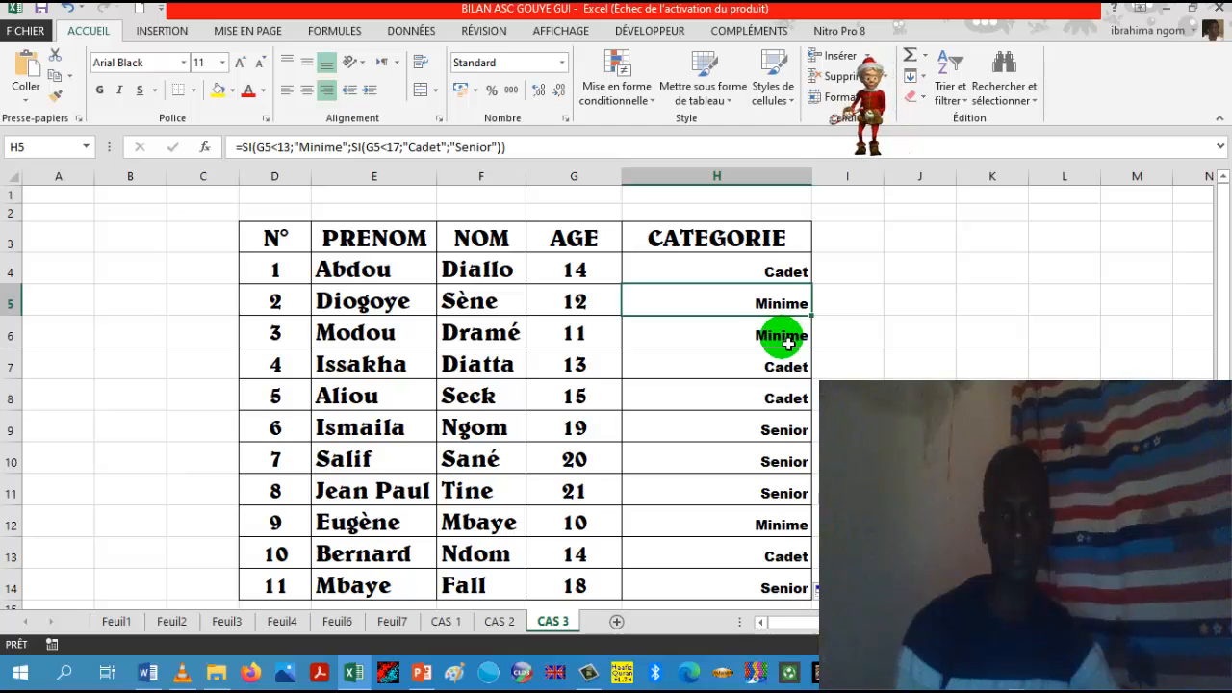
pyautogui.click(788, 339)
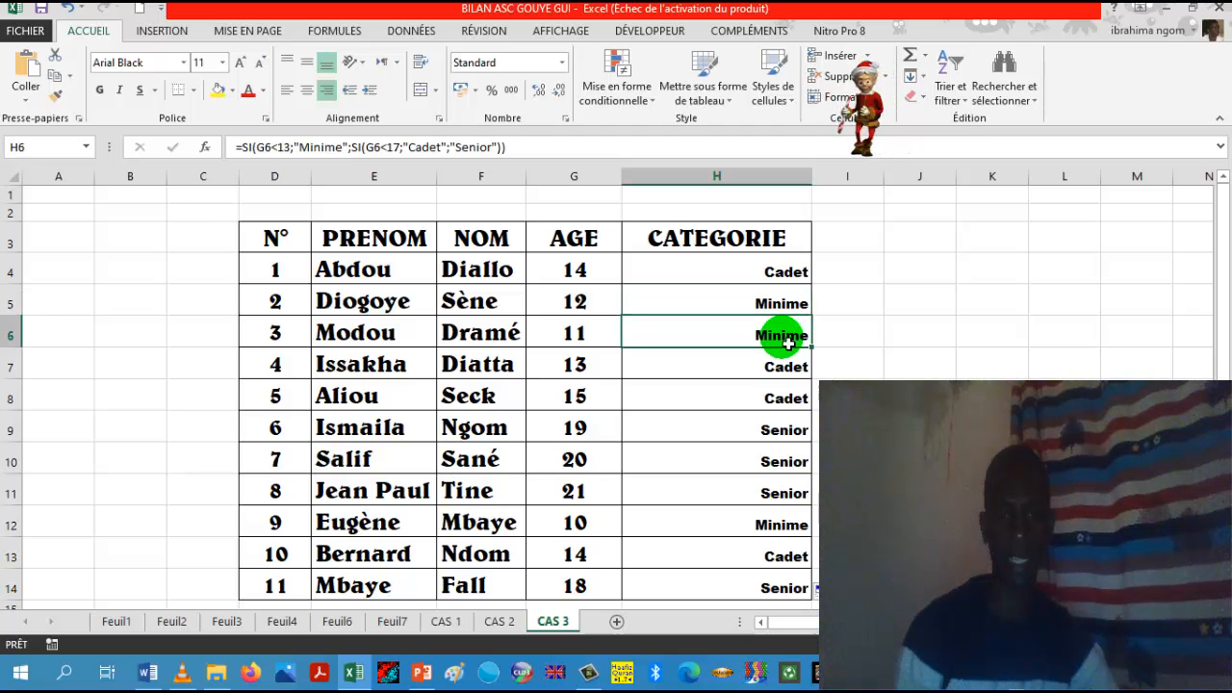
pyautogui.click(786, 369)
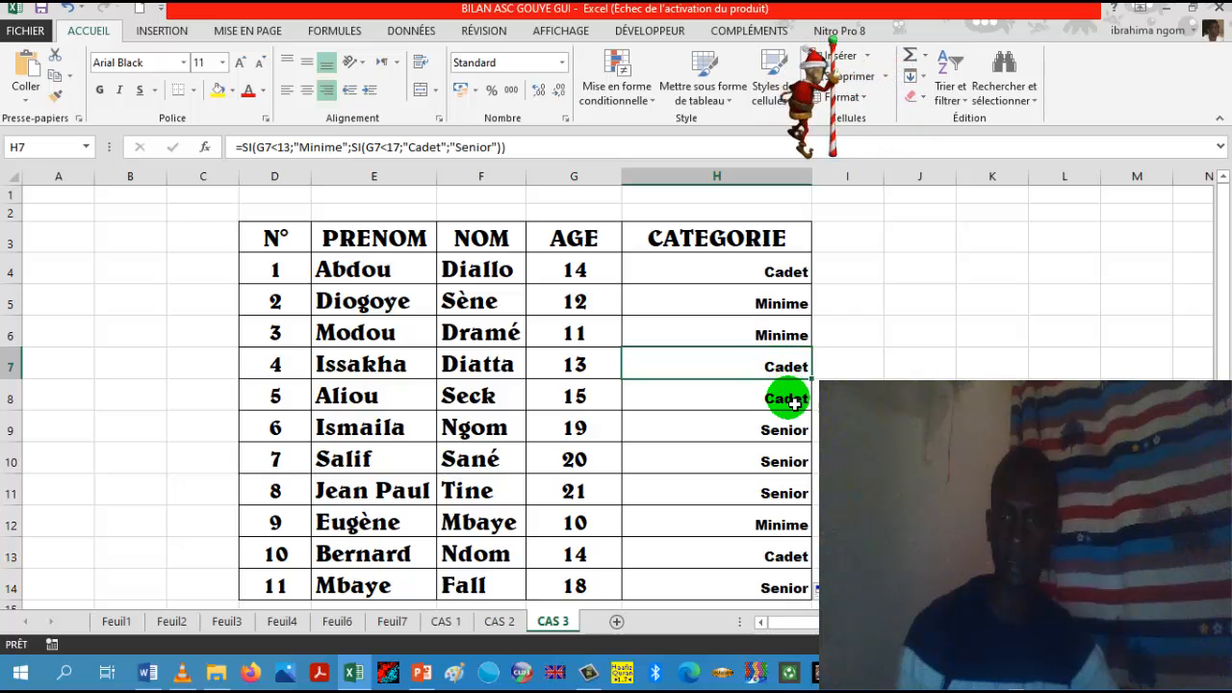
pyautogui.click(792, 404)
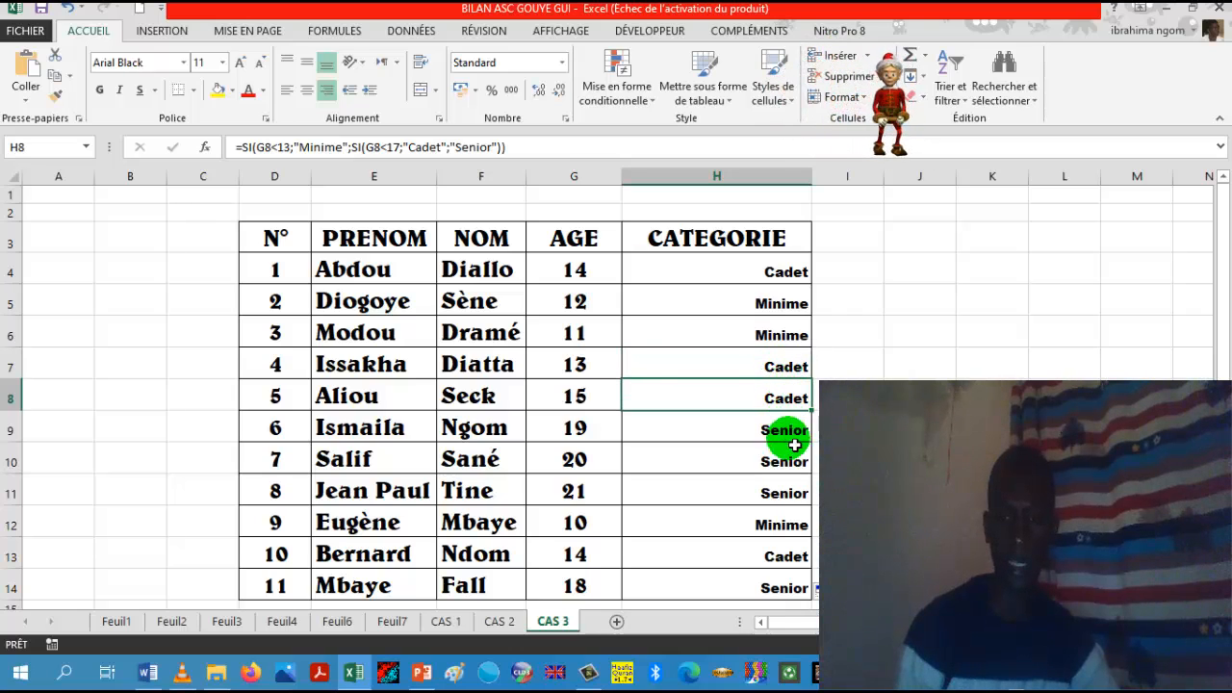